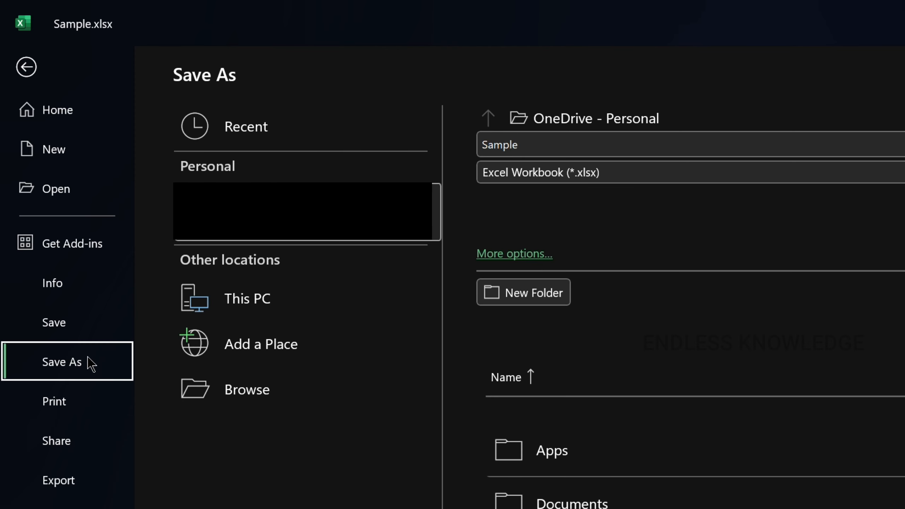
- Save the Sample workbook to OneDrive as an Excel Macro-Enabled Workbook (*.xlsm)
click(577, 180)
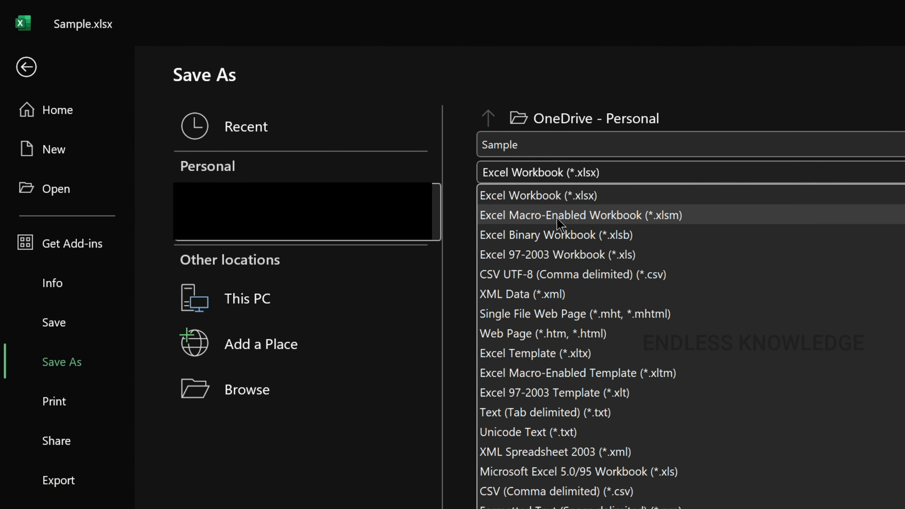
click(631, 222)
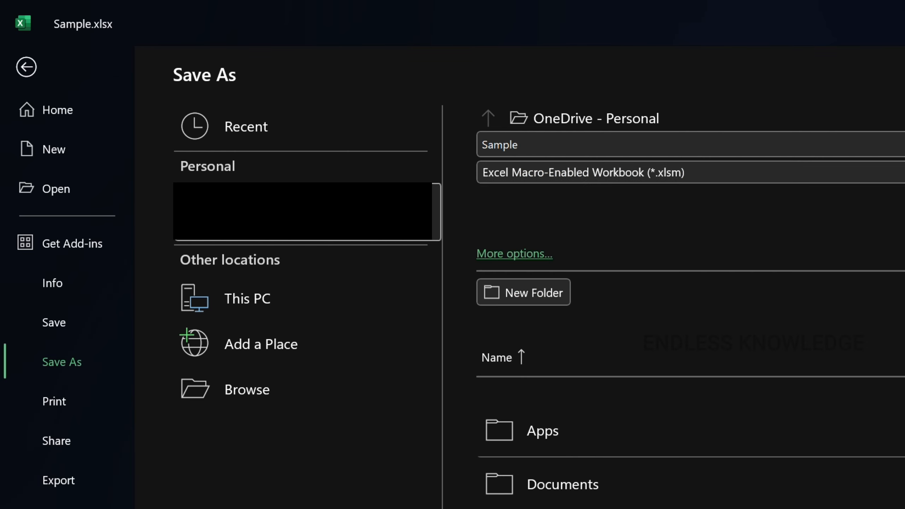
key(Return)
click(264, 251)
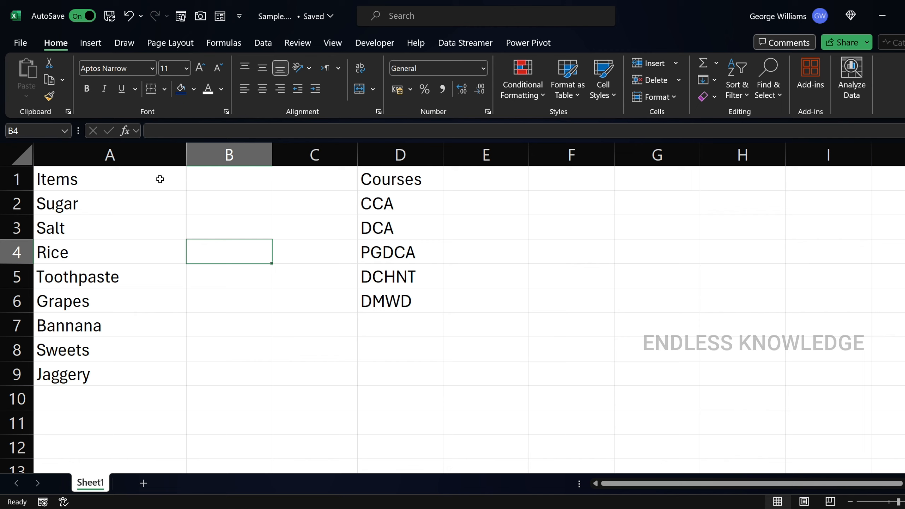
- Convert the Items list in A1:A9 into a table with headers
drag(143, 198, 142, 376)
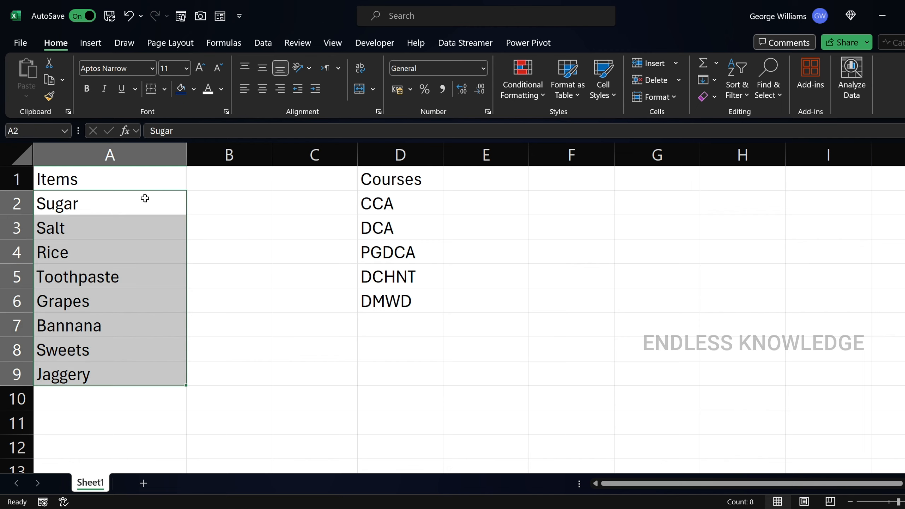
drag(145, 176, 125, 365)
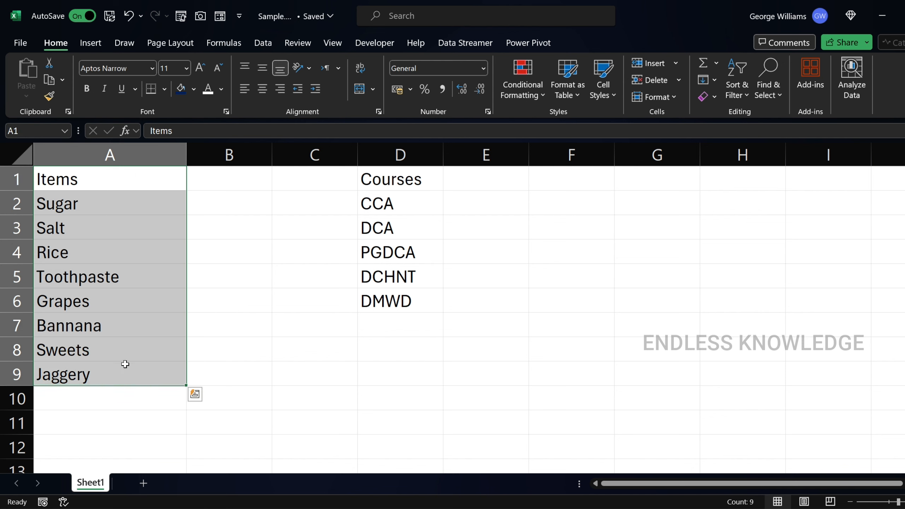
key(ctrl+t)
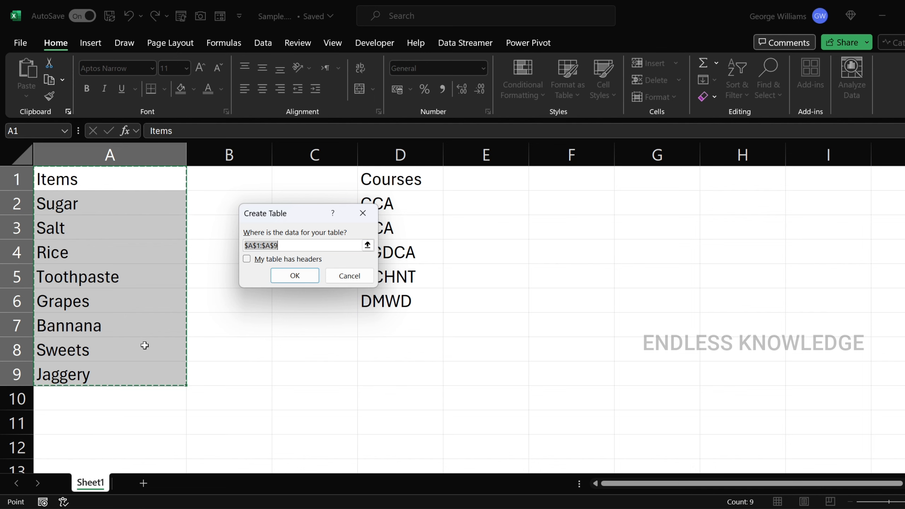
click(262, 258)
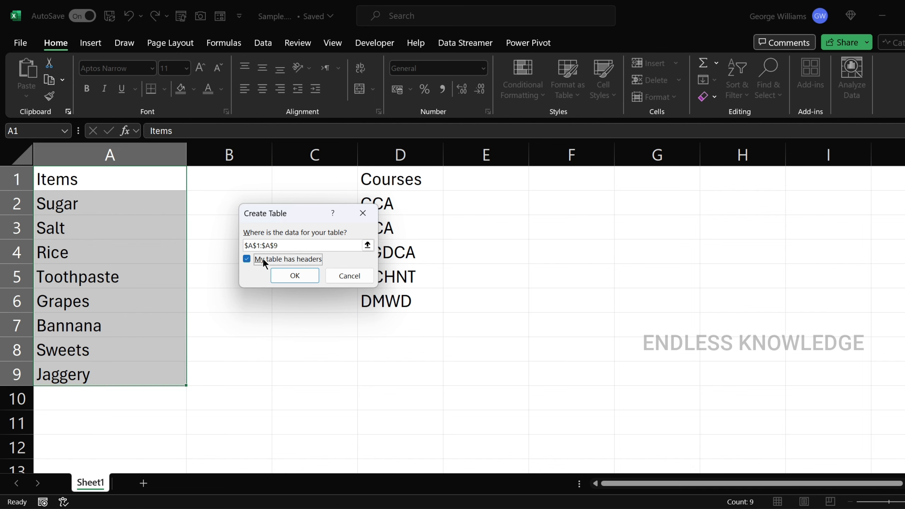
click(280, 274)
click(232, 203)
drag(232, 203, 231, 371)
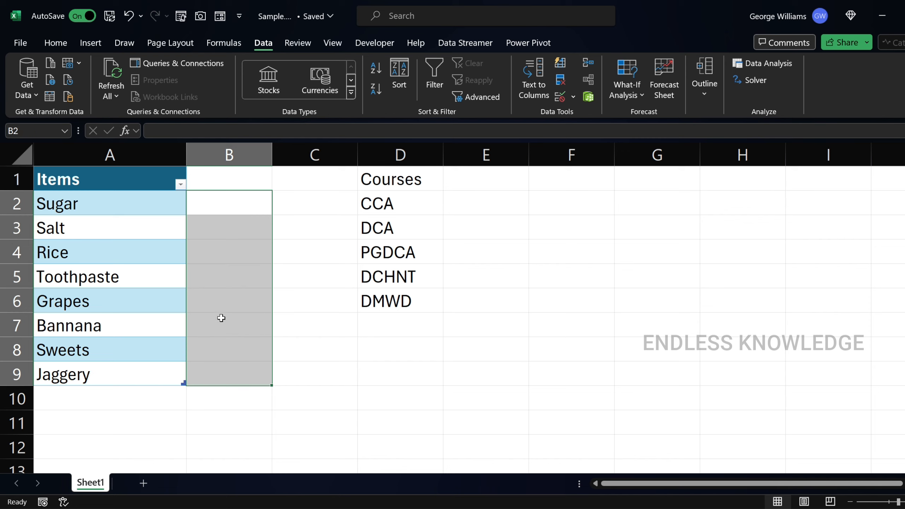
key(alt)
key(a)
key(v)
key(v)
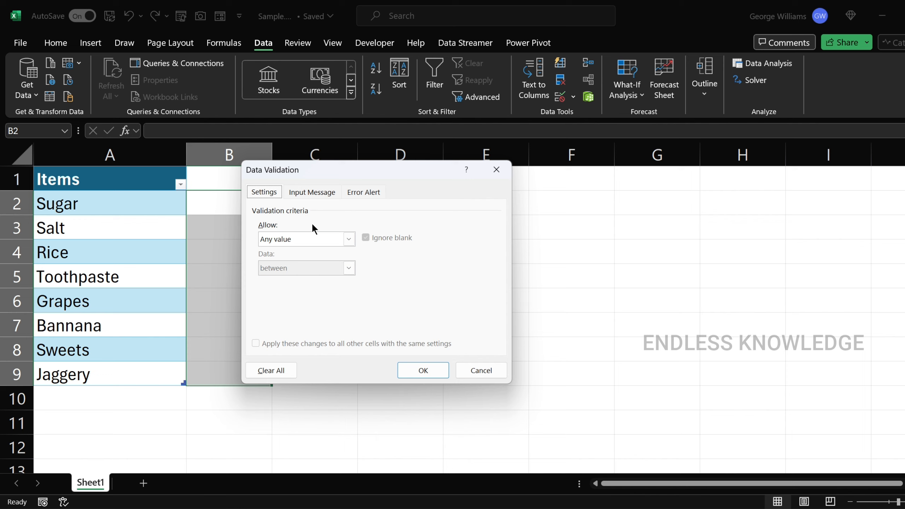
click(307, 233)
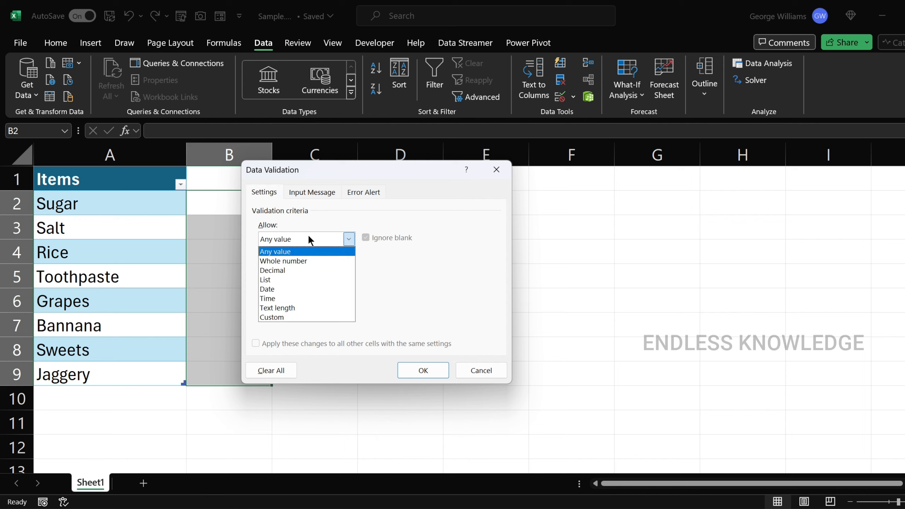
click(293, 277)
click(291, 293)
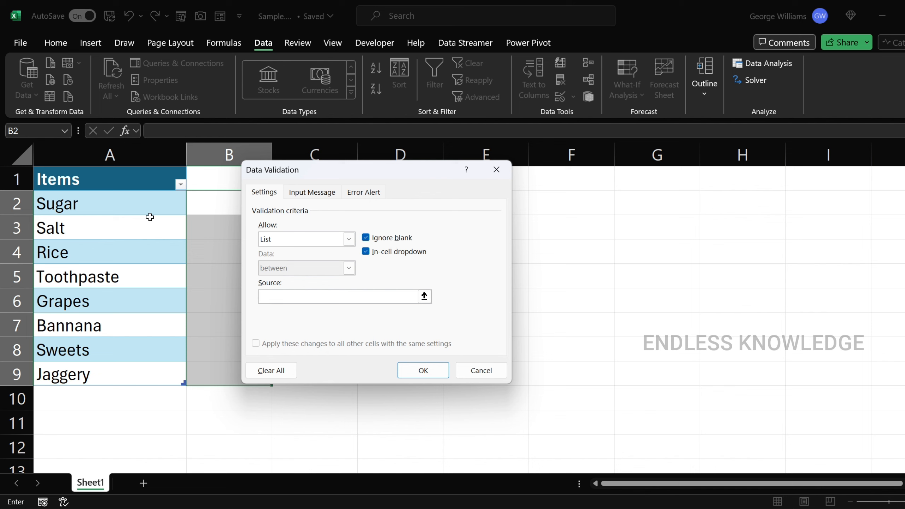
key(Escape)
- Enter the formula =INDIRECT(Table1[Items]) in cell C2, referencing the table's Items column
click(299, 207)
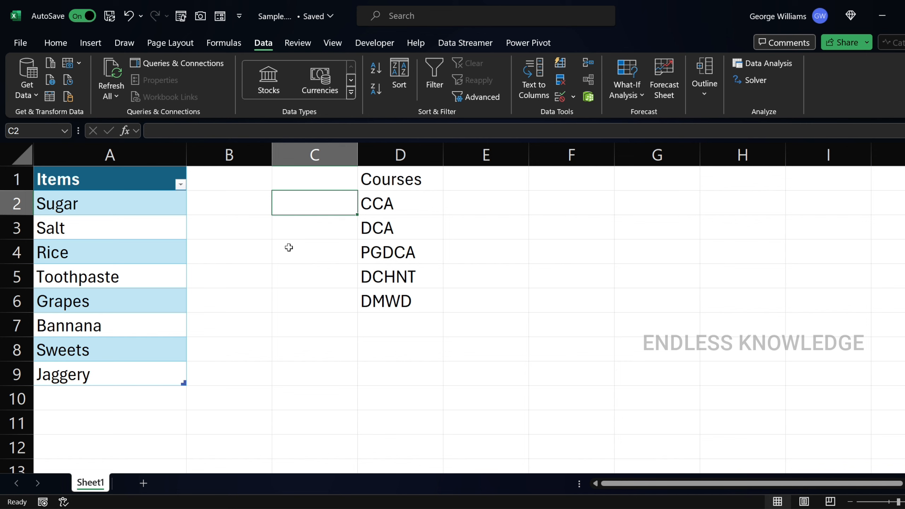
text(=ind)
key(Down)
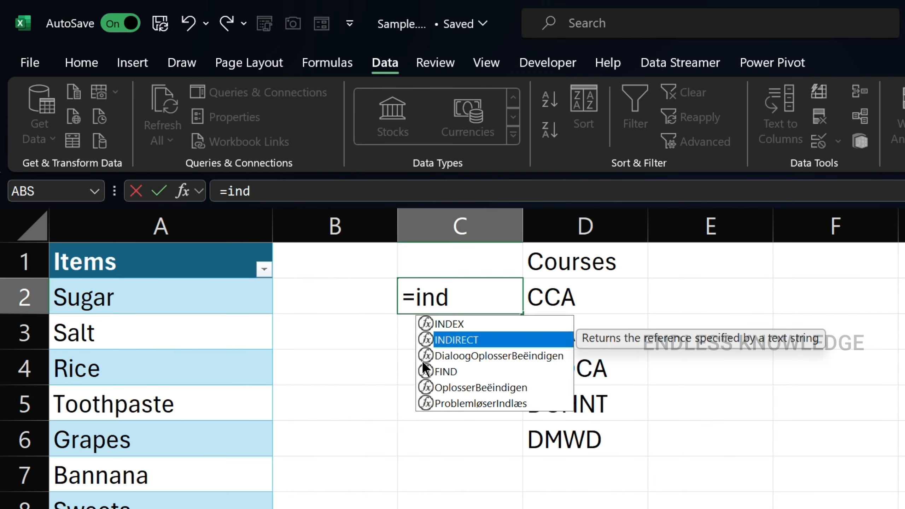
key(Tab)
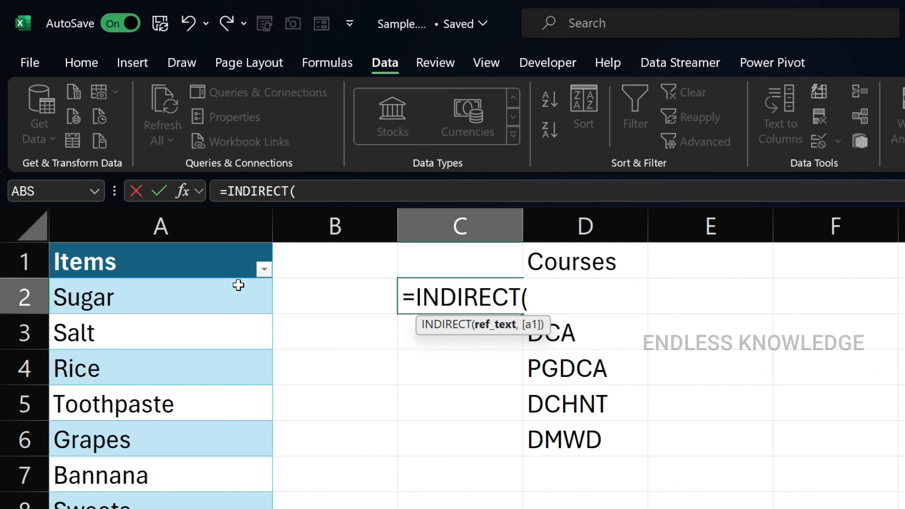
click(148, 244)
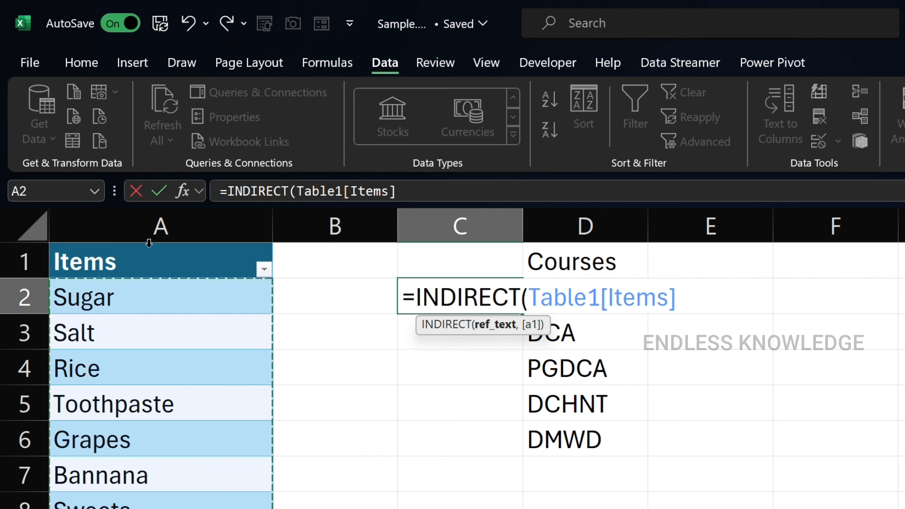
text())
key(Return)
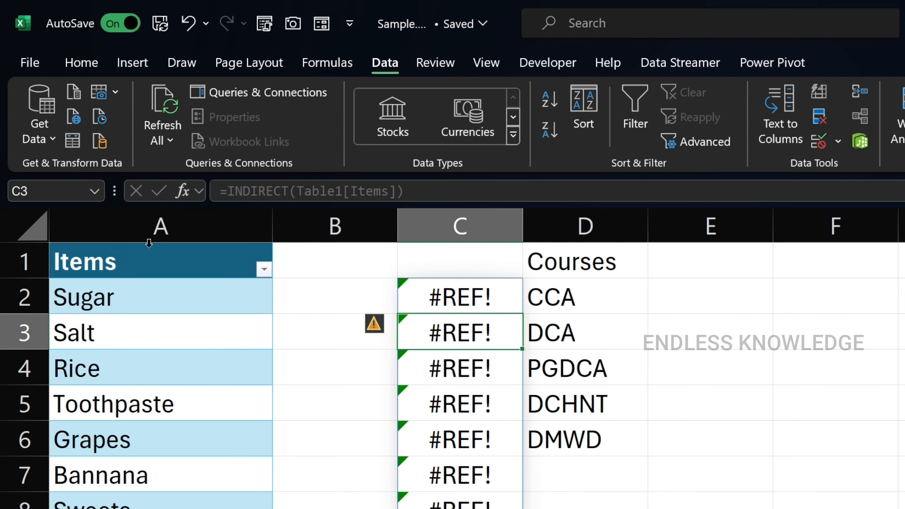
- Copy the INDIRECT formula text from cell C2 and clear the cell
click(465, 296)
drag(420, 193, 206, 195)
key(ctrl+c)
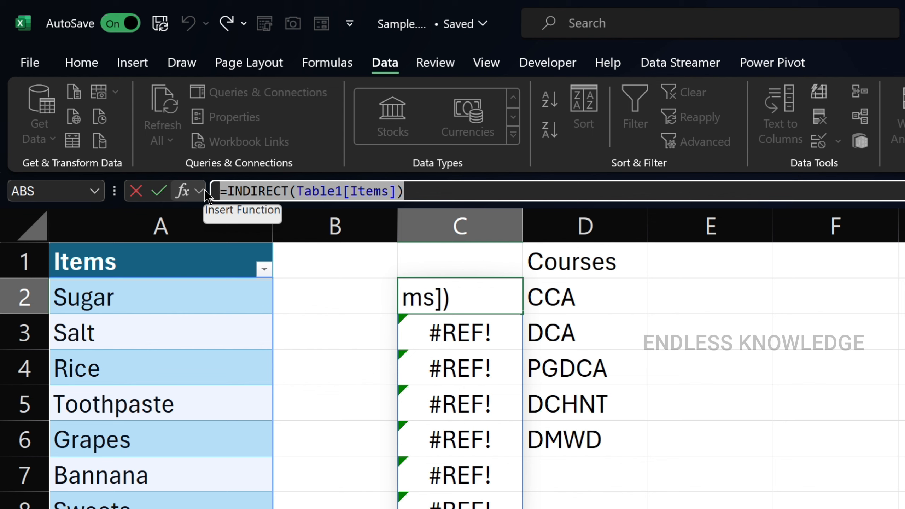
key(BackSpace)
key(Return)
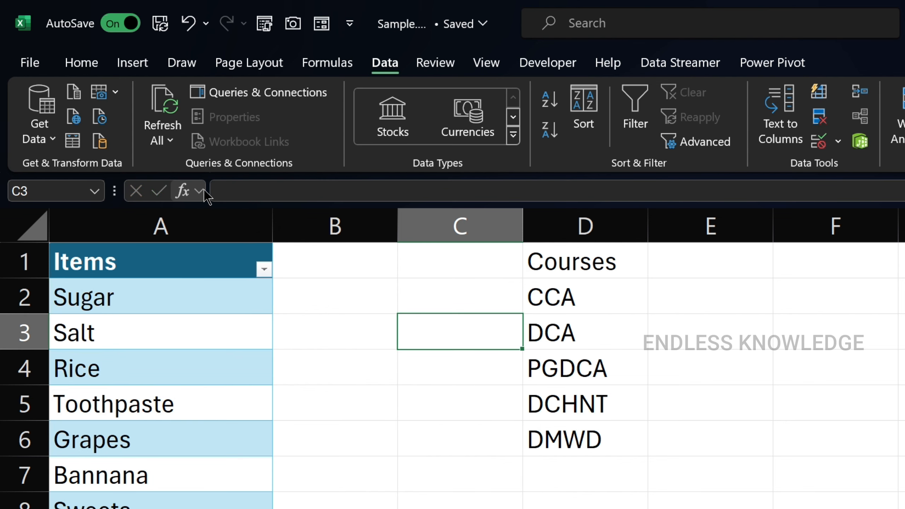
- Try to apply List data validation to the column B cells from B2 beside the items, with the source =INDIRECT(Table1[Items])
drag(335, 291, 335, 508)
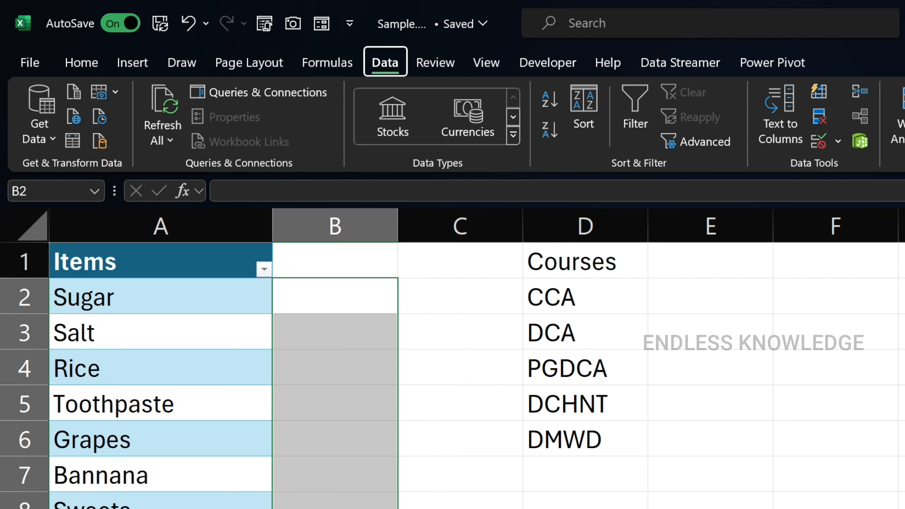
click(818, 141)
click(449, 349)
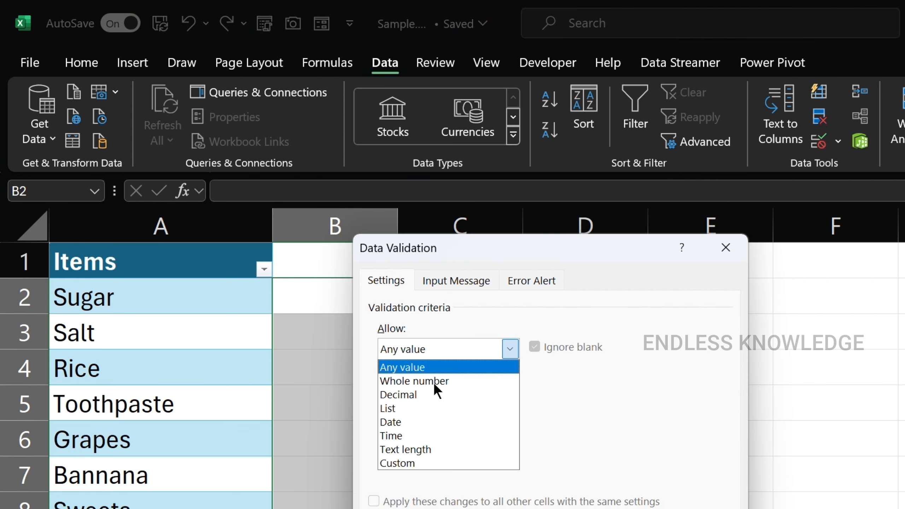
click(422, 408)
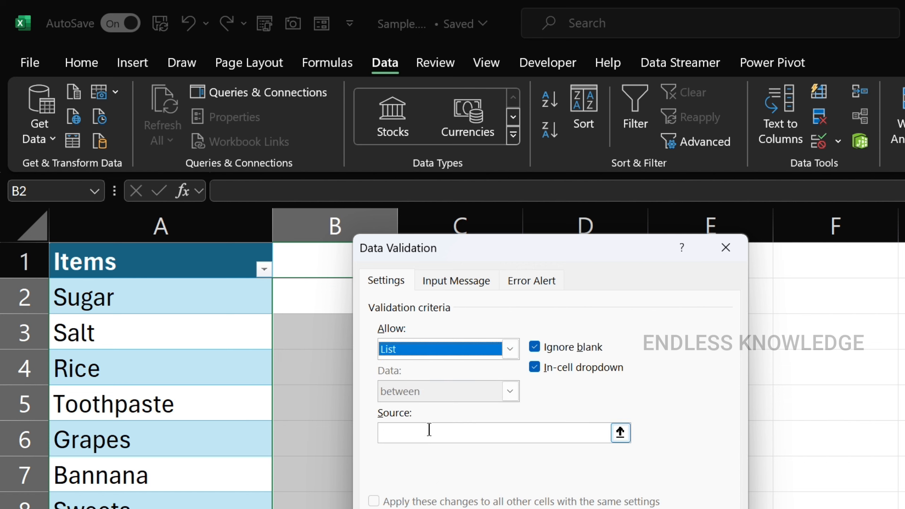
click(429, 432)
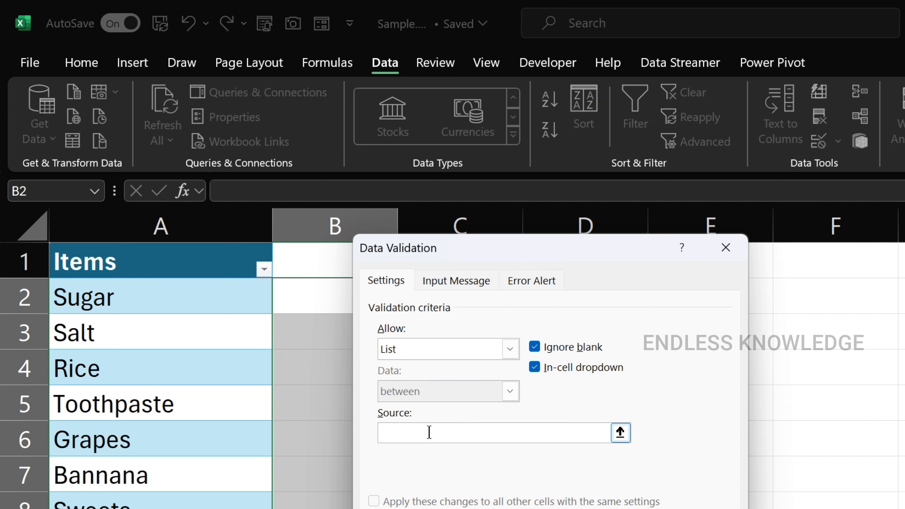
key(ctrl+v)
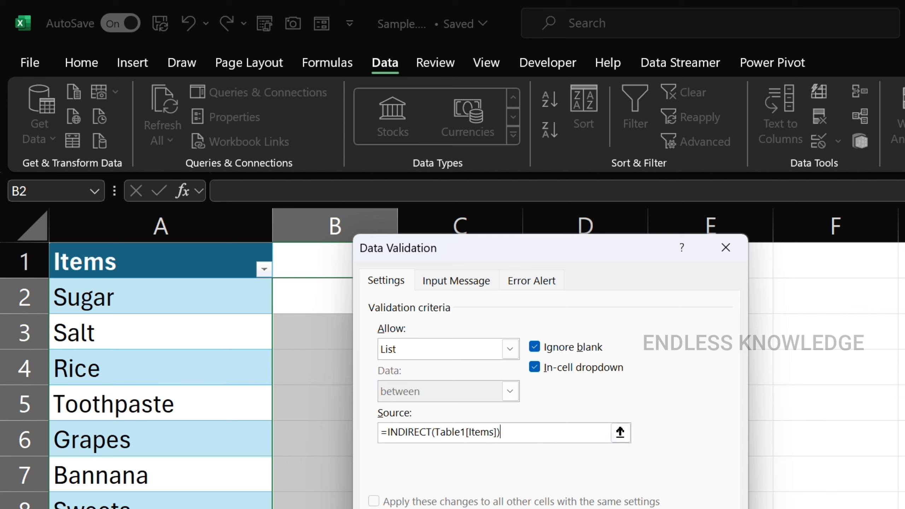
click(623, 508)
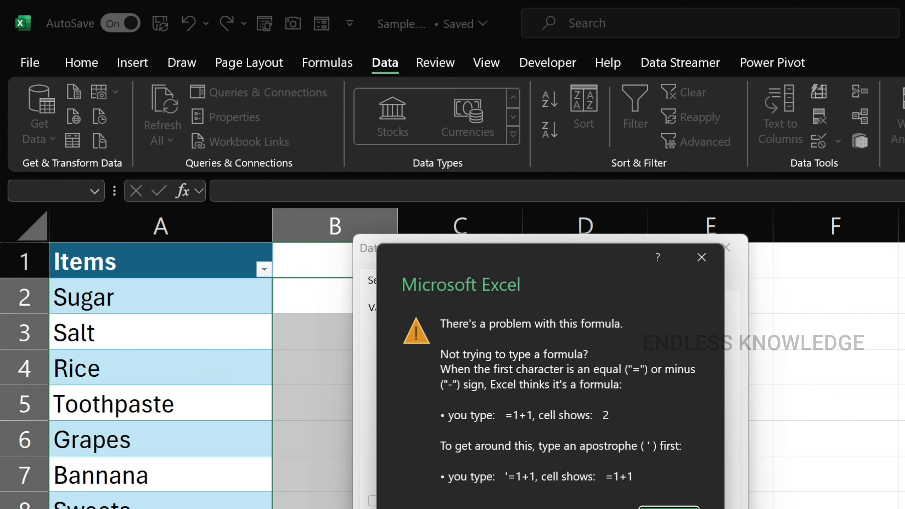
click(669, 508)
- Put quotation marks around the table reference so the validation source reads =INDIRECT("Table1[Items]") and apply the validation
click(437, 433)
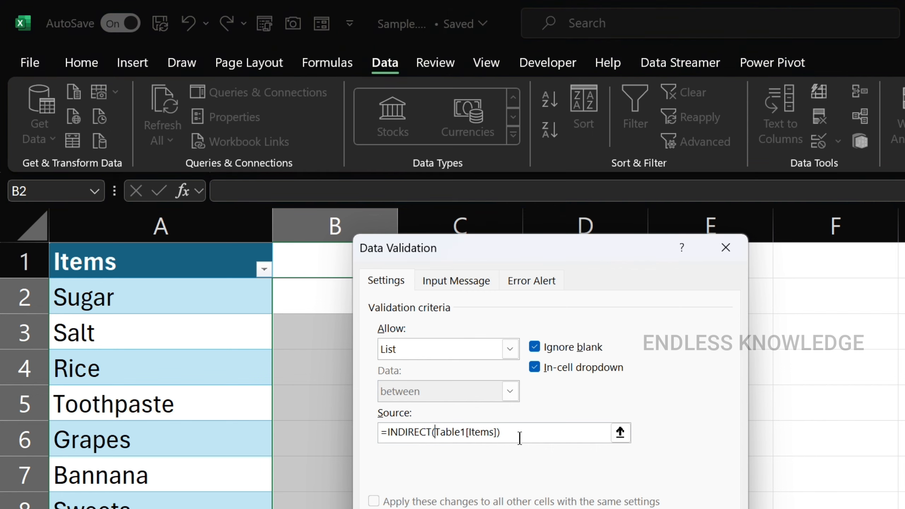
text(")
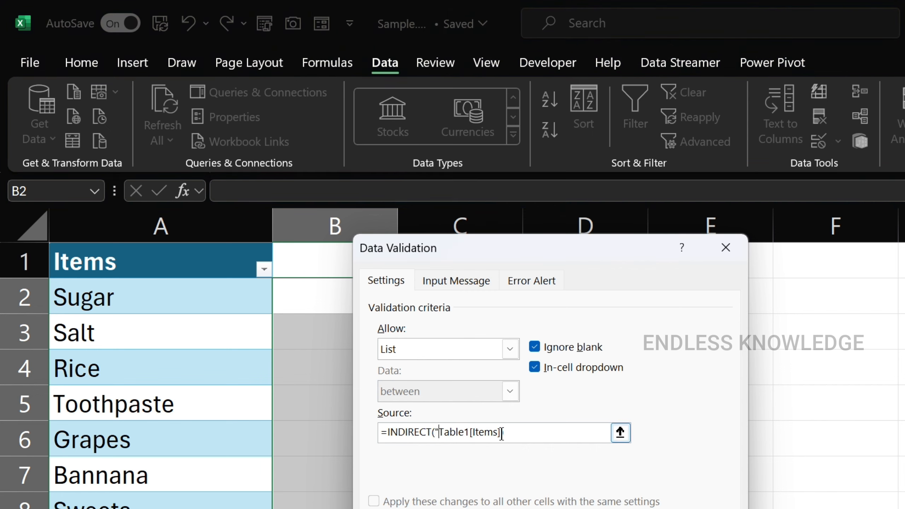
click(502, 432)
text(")
key(Return)
- Test the drop-down list in B2 by choosing Salt, Toothpaste, Sugar, Salt and Rice in turn, ending with Sugar
click(367, 309)
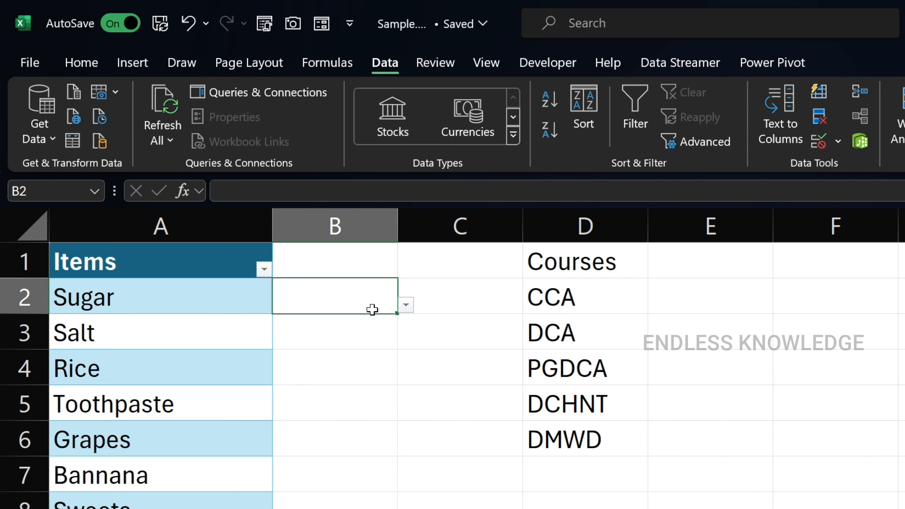
click(405, 304)
click(365, 337)
click(406, 305)
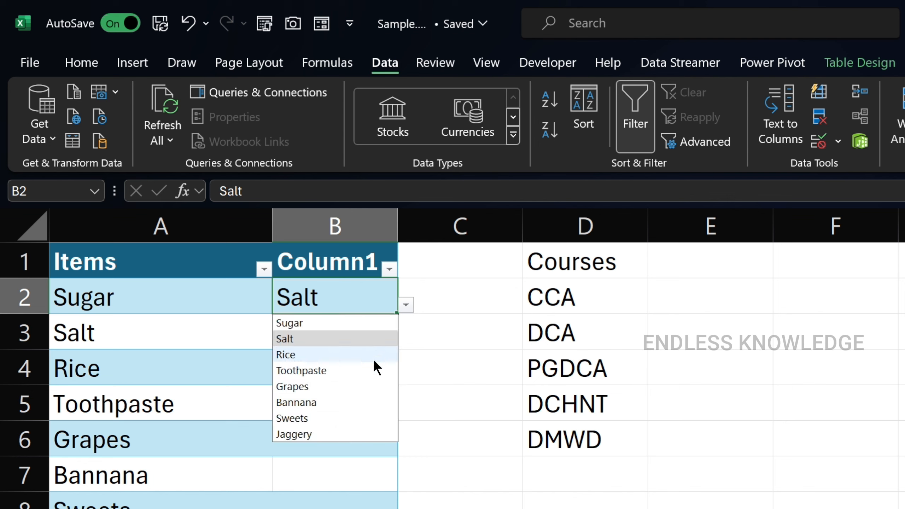
click(372, 370)
click(406, 305)
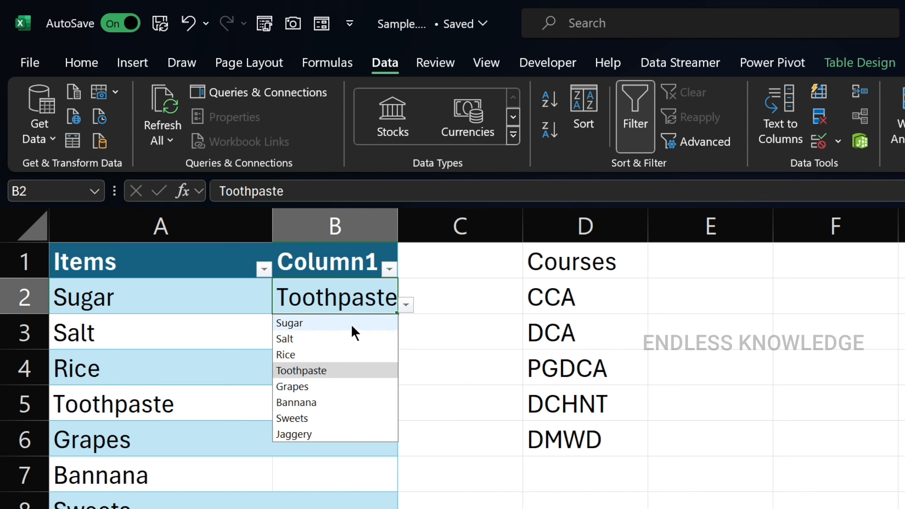
click(351, 325)
click(406, 304)
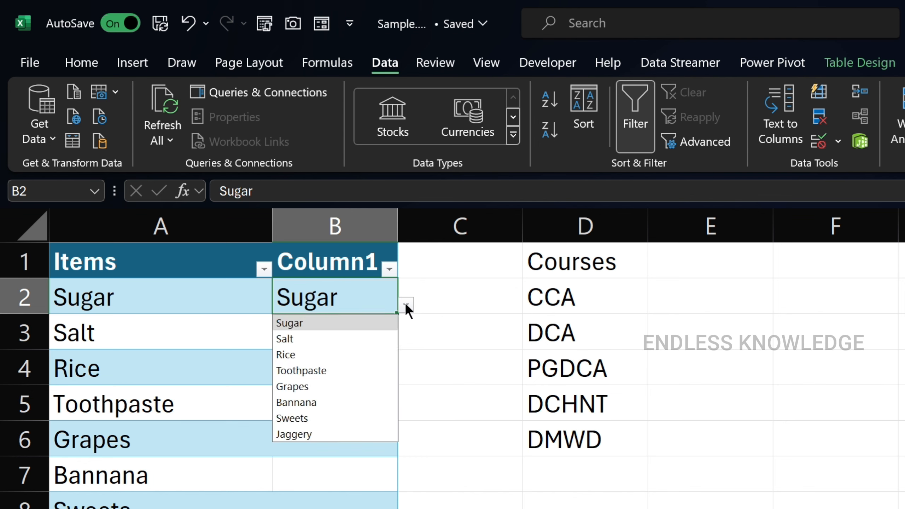
click(367, 338)
click(406, 305)
click(350, 354)
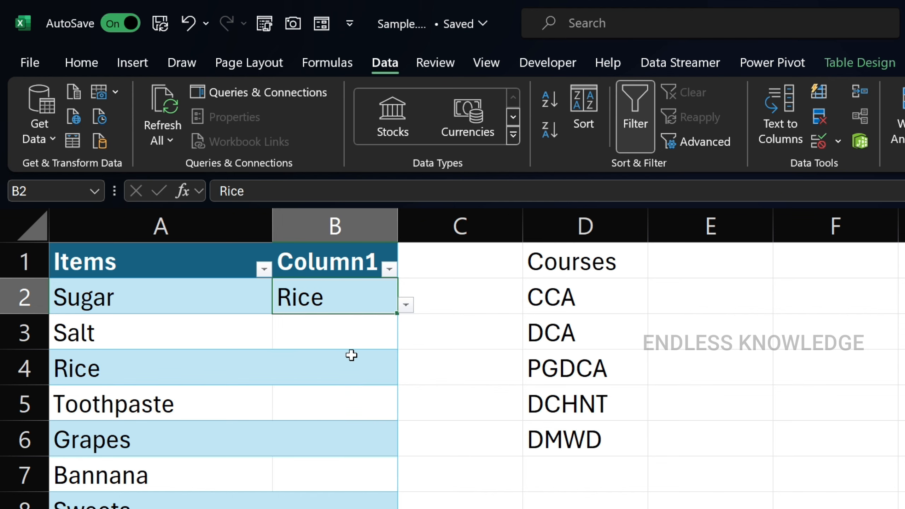
click(406, 305)
click(357, 323)
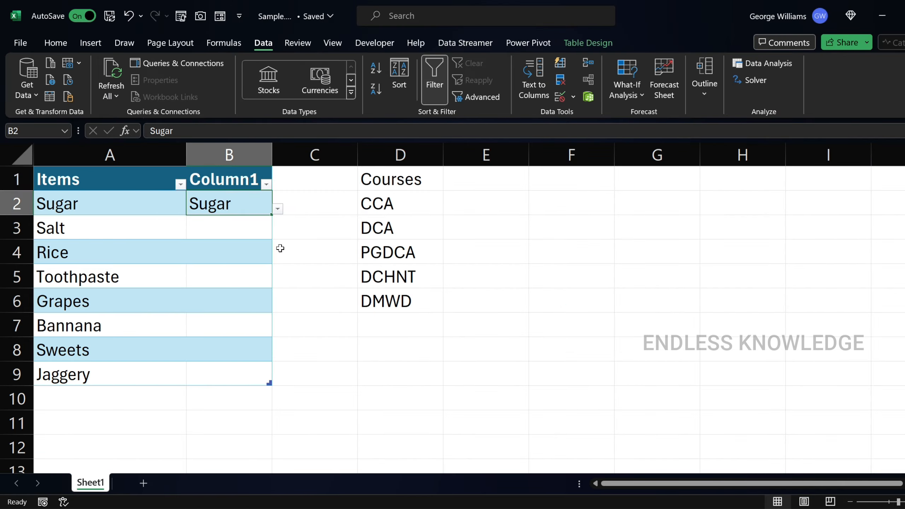
- Paste the copied VBA code into the code module of Sheet1 in Sample.xlsm
key(alt+F11)
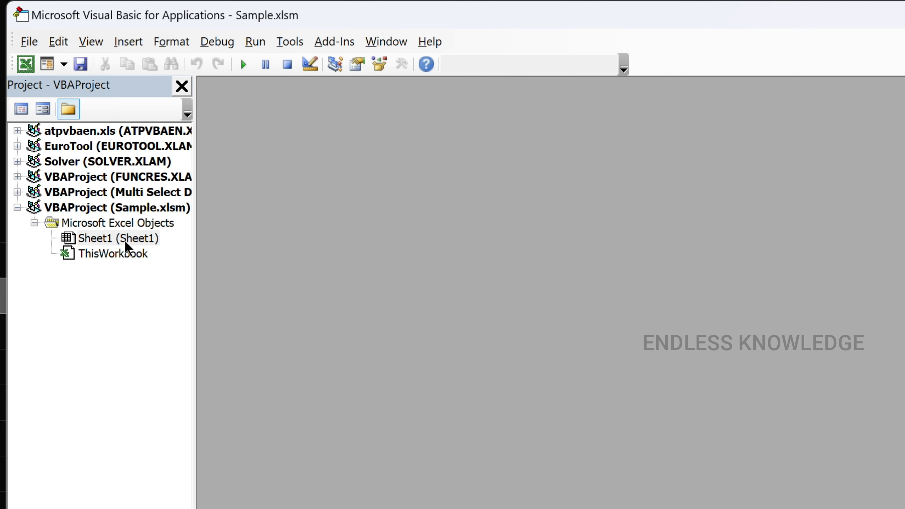
double_click(126, 243)
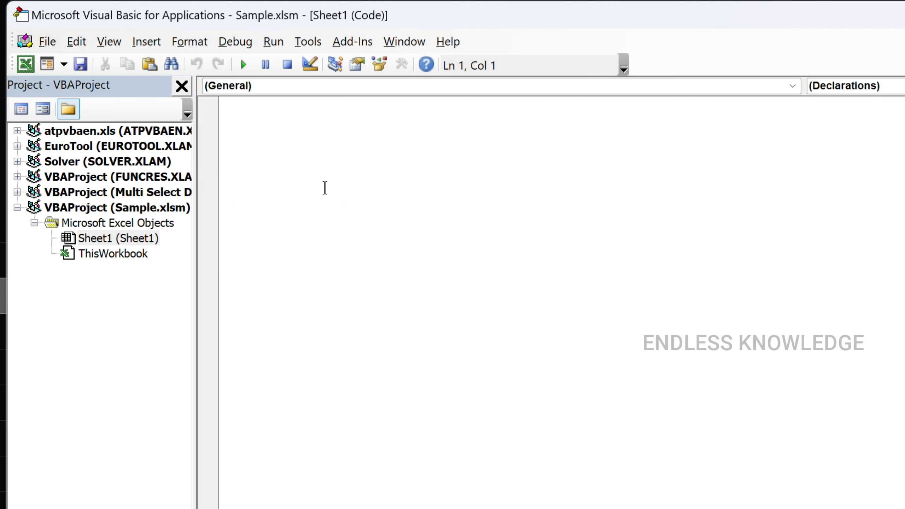
key(ctrl+v)
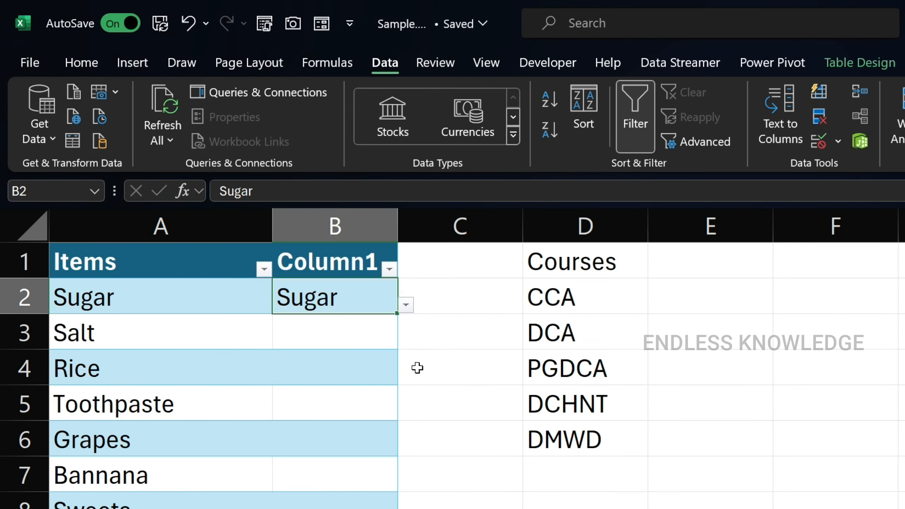
- Add Salt, Rice, Toothpaste and Bannana to Sugar in B2 using its drop-down list, and fit column B to its contents
click(367, 332)
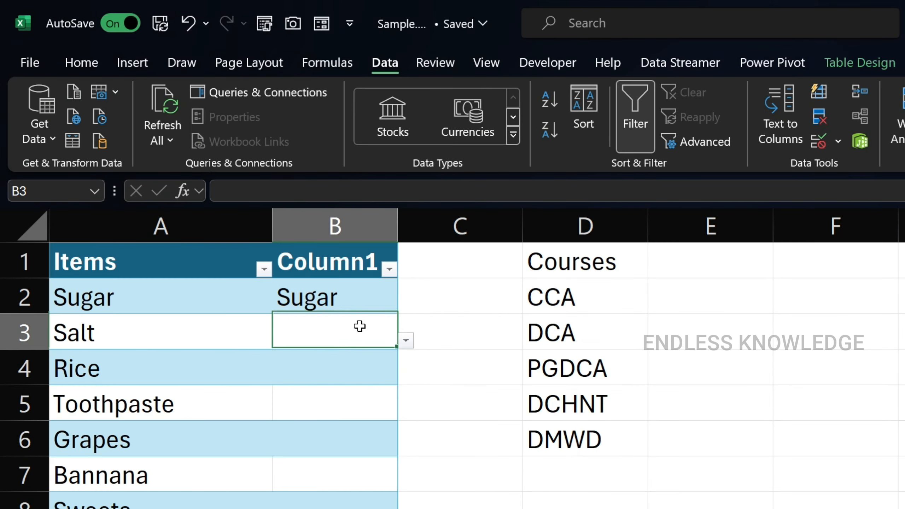
click(369, 288)
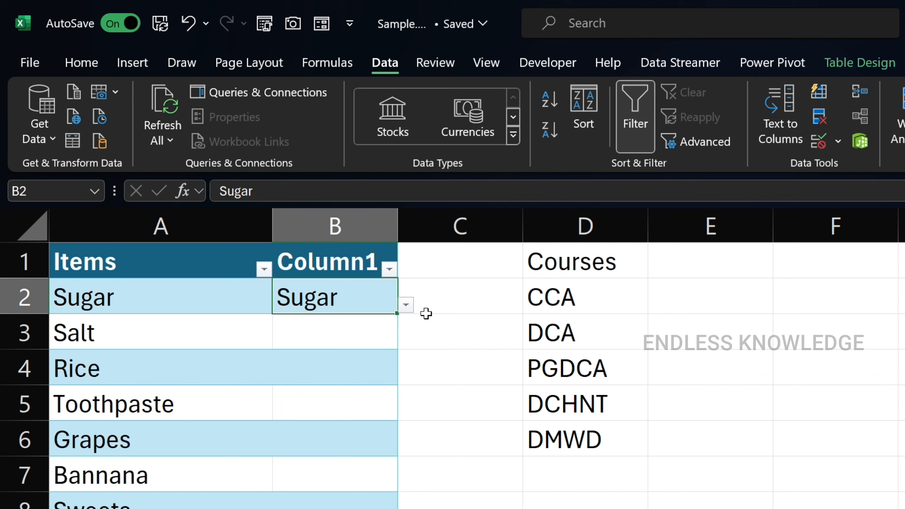
click(405, 305)
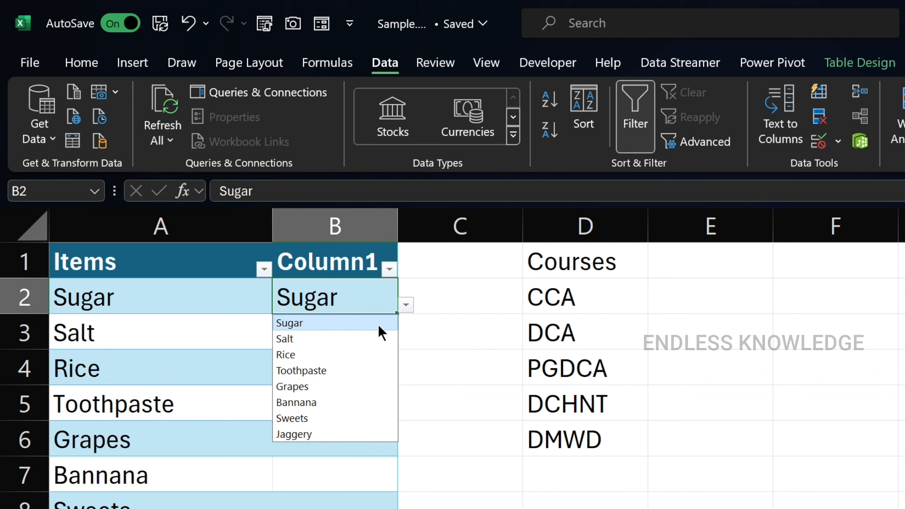
click(374, 338)
click(406, 305)
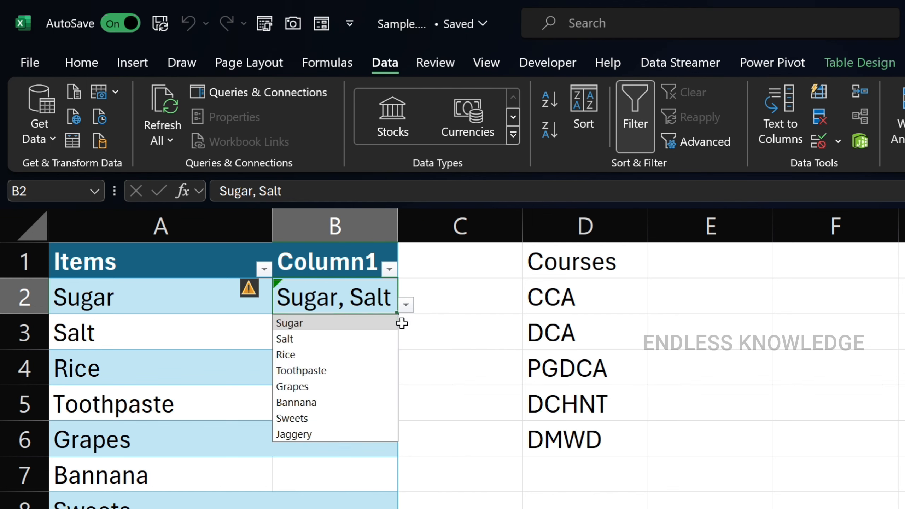
click(368, 357)
click(406, 304)
click(372, 370)
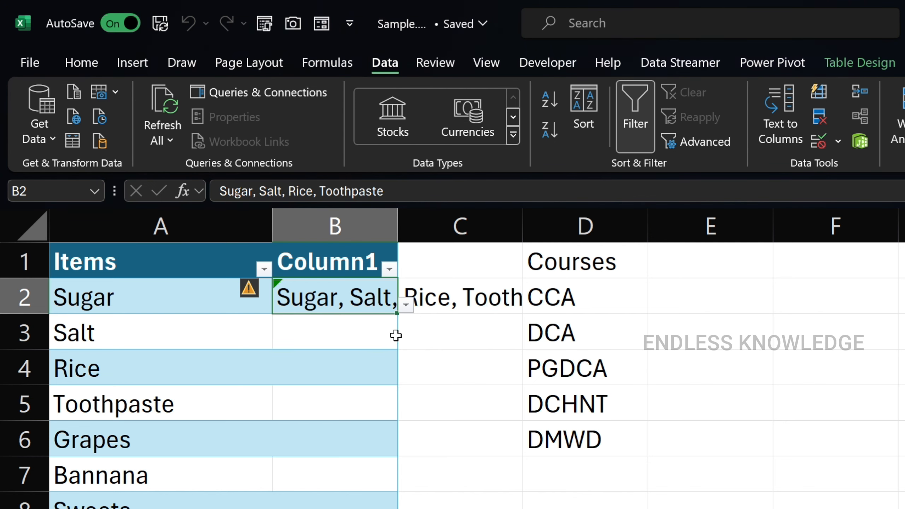
click(405, 306)
click(365, 395)
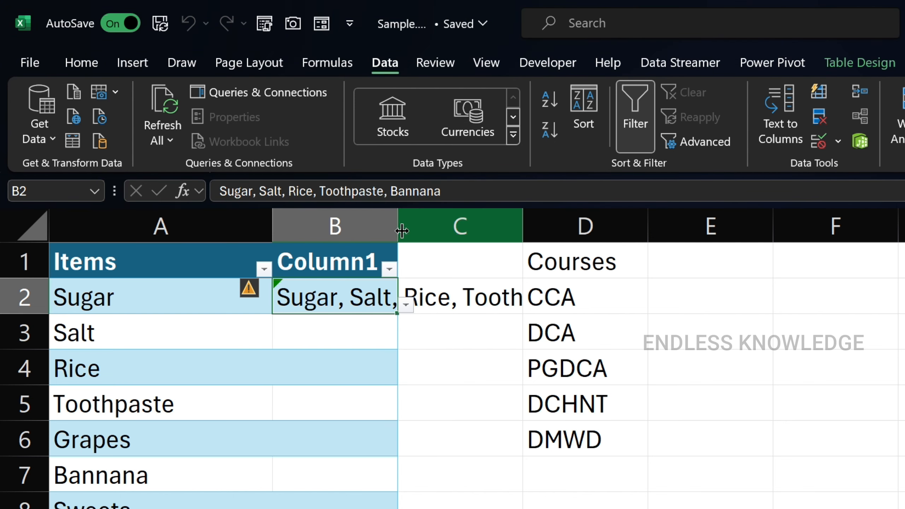
double_click(398, 225)
- Choose Rice and Toothpaste from the drop-down list in B4, and look over the Sheet1 code in the Visual Basic editor
click(435, 372)
click(718, 376)
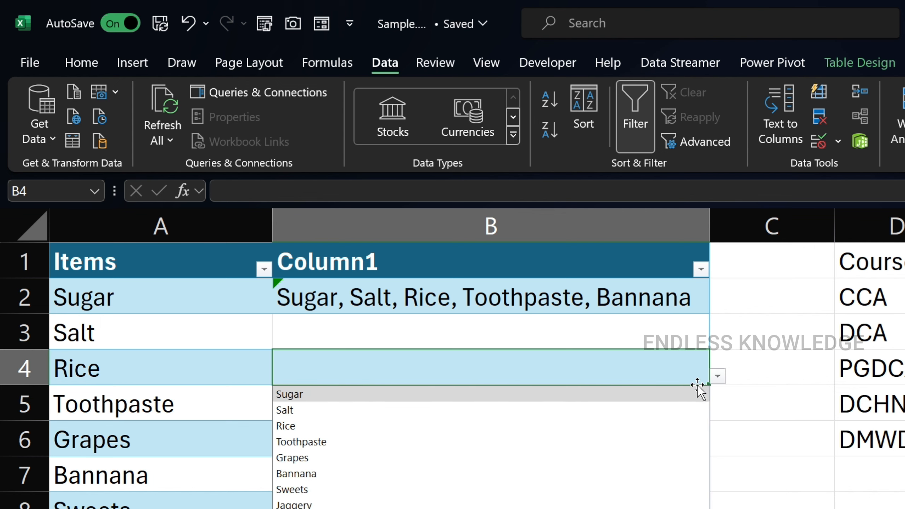
click(515, 425)
click(717, 377)
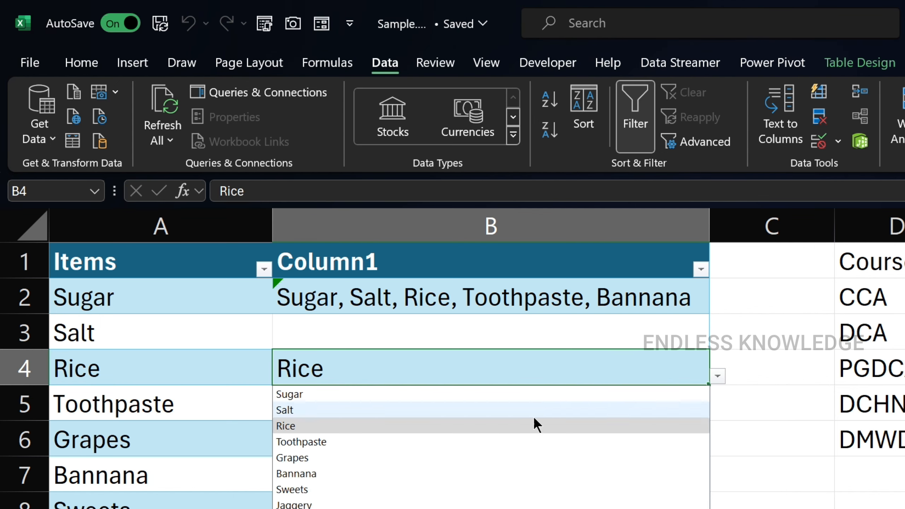
click(485, 441)
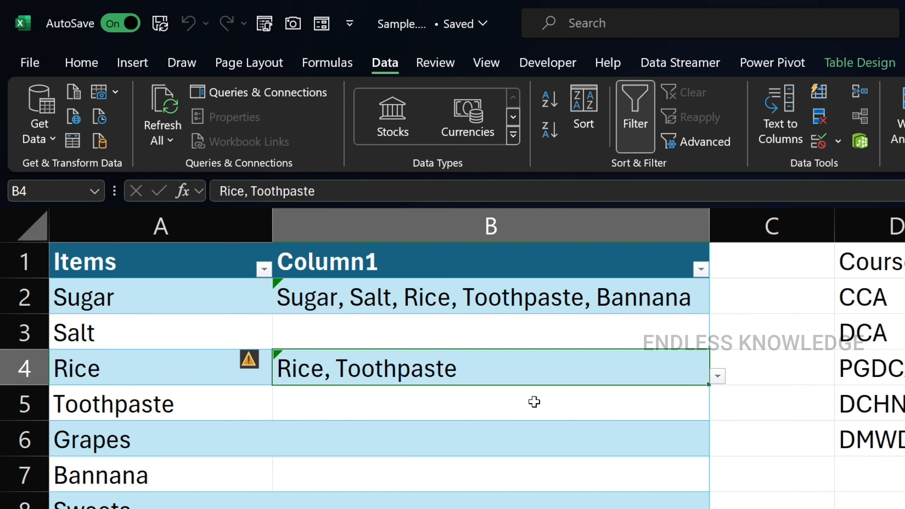
key(alt+F11)
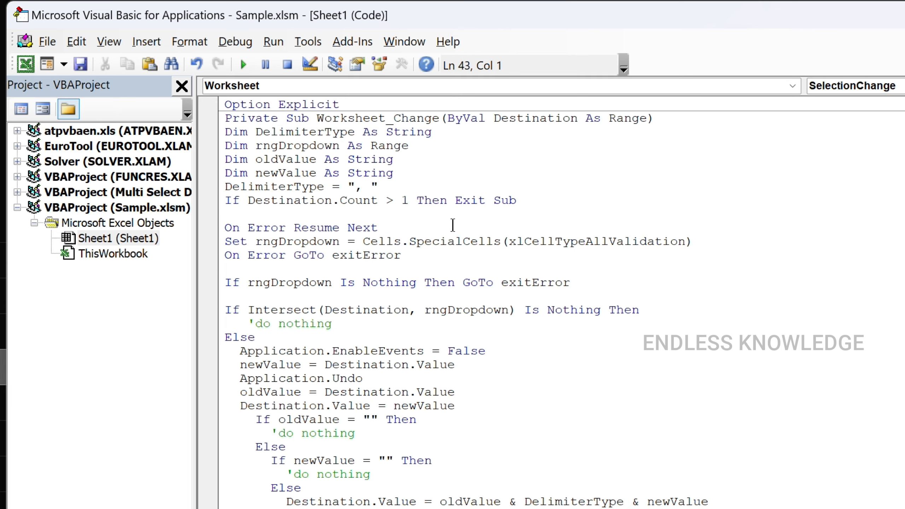
key(alt+F11)
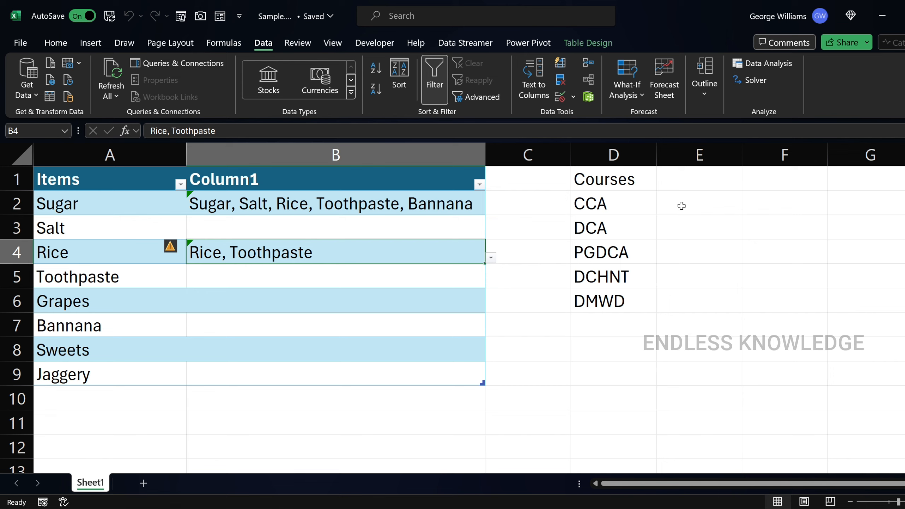
- Convert the Courses list in D1:D6 into a table with headers
drag(626, 179, 614, 289)
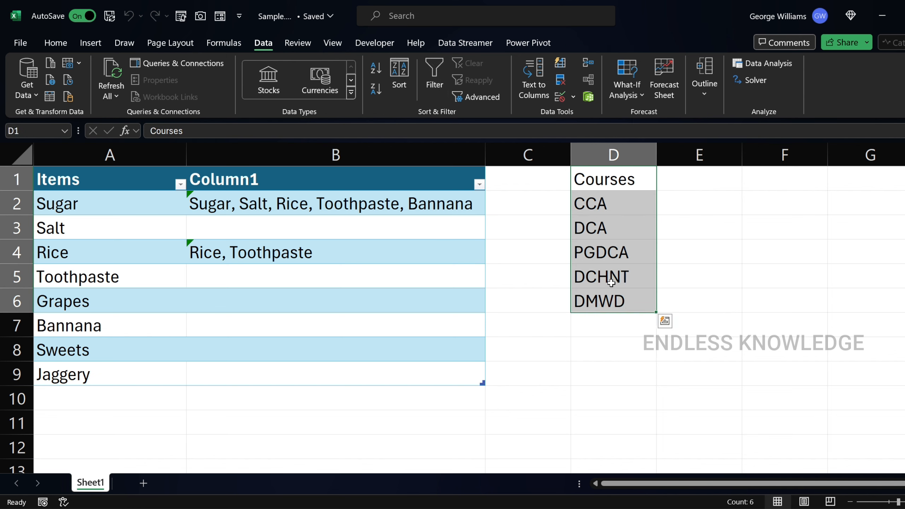
key(ctrl+t)
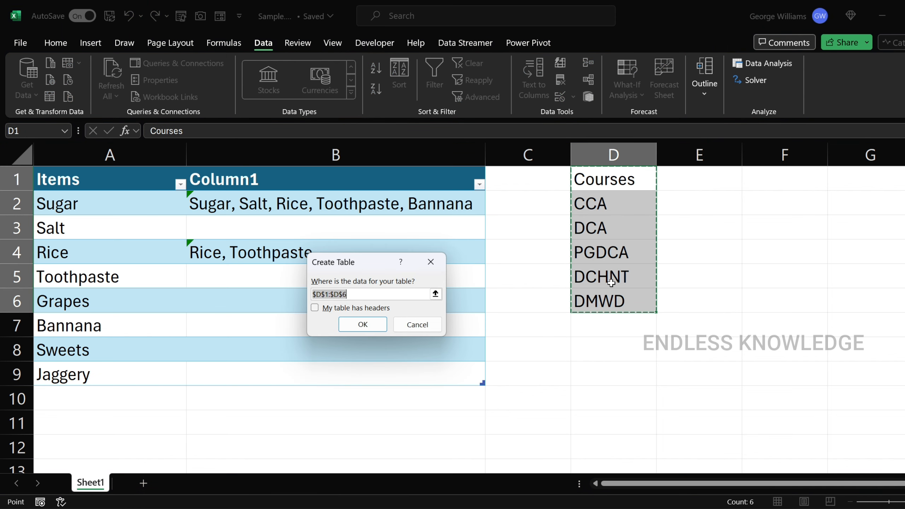
click(385, 308)
click(370, 323)
- Apply List data validation to E2:E6 beside the courses, with the source =INDIRECT("Table2[Courses]")
click(653, 203)
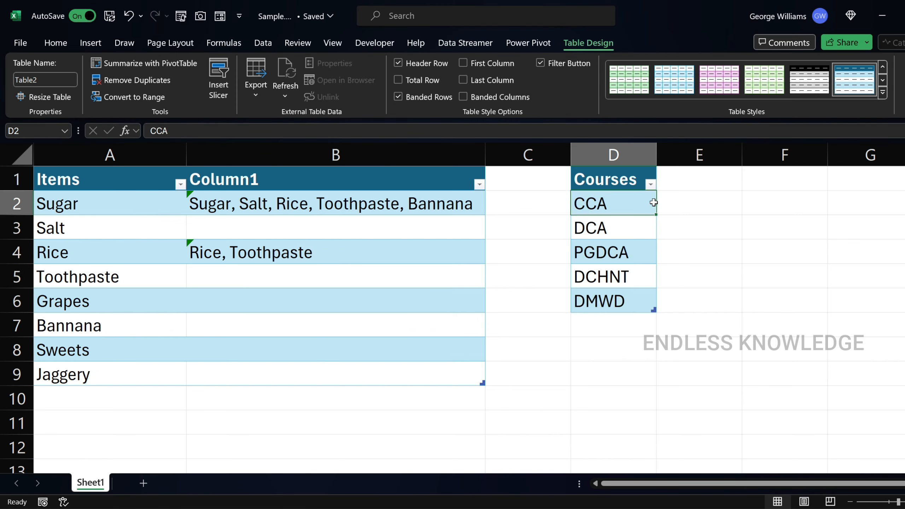
click(688, 205)
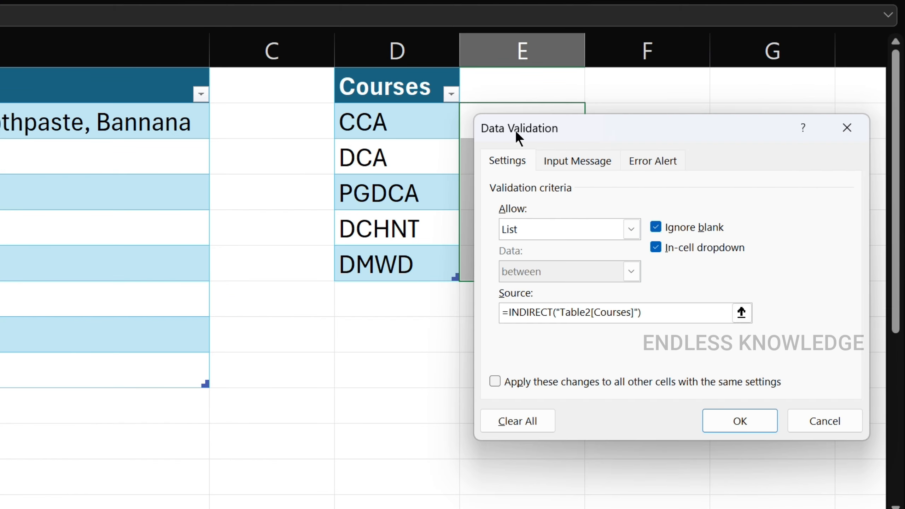
click(738, 417)
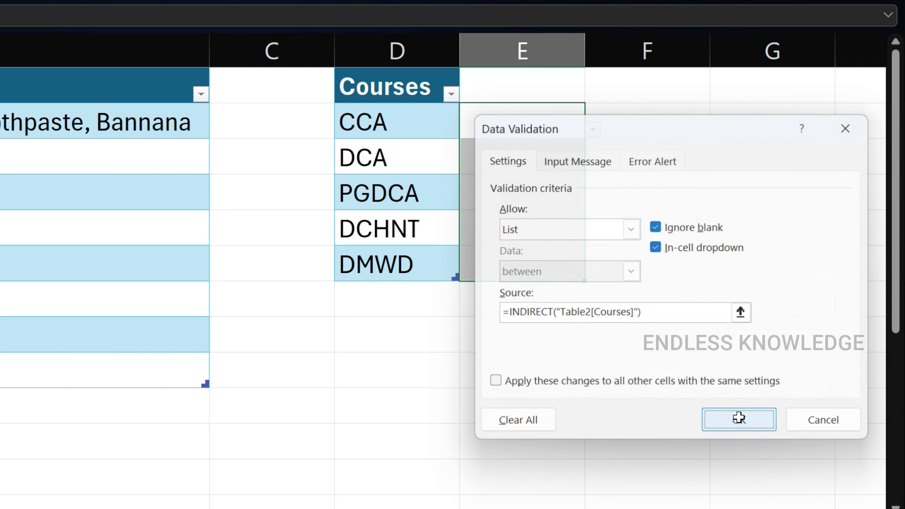
click(572, 135)
click(592, 130)
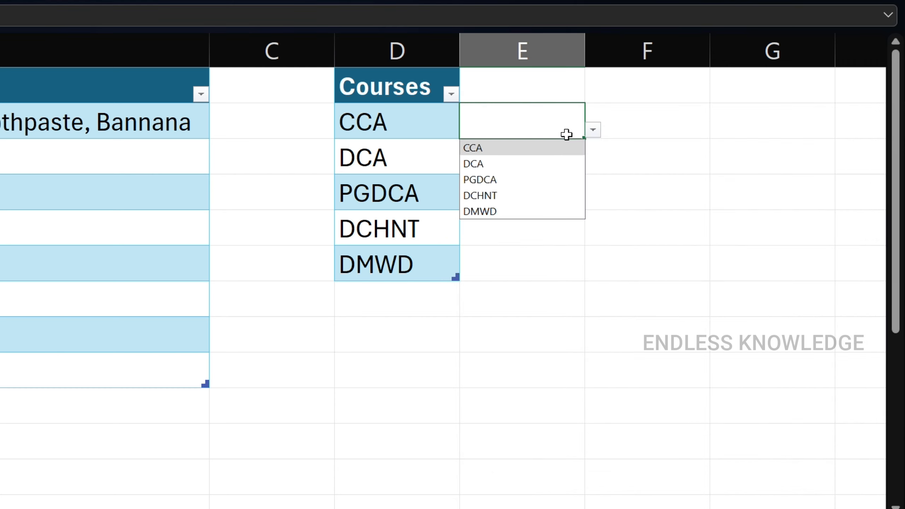
click(538, 150)
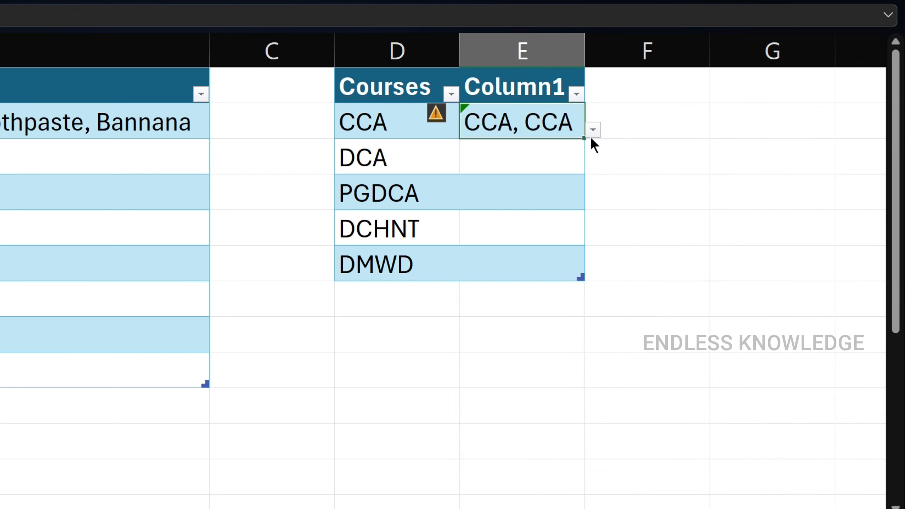
key(Delete)
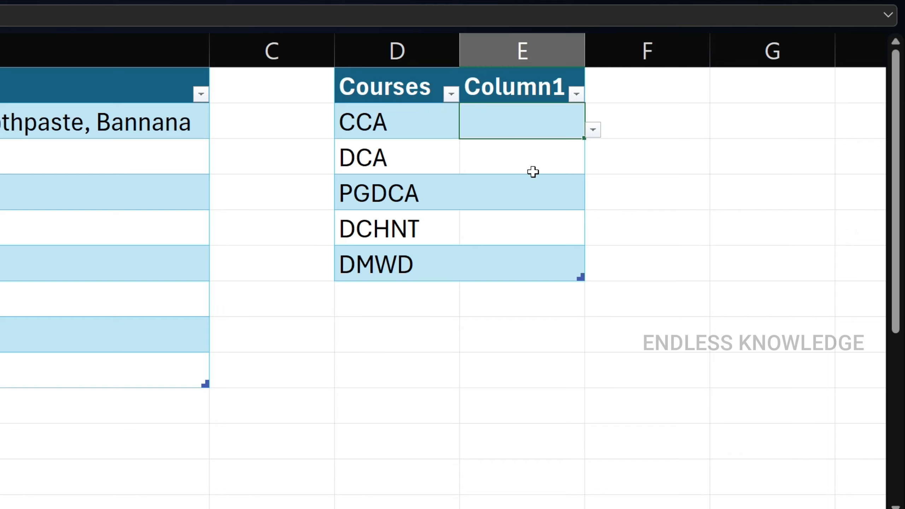
click(593, 130)
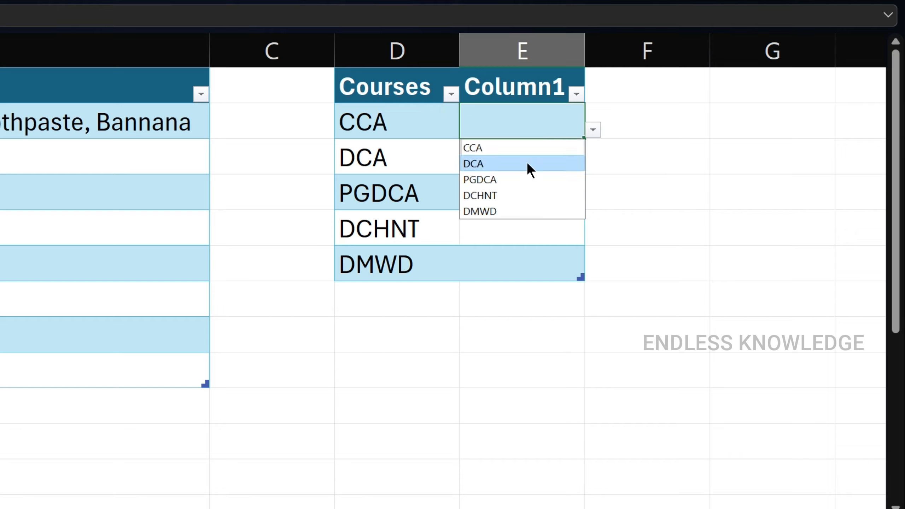
click(528, 165)
click(593, 130)
click(549, 147)
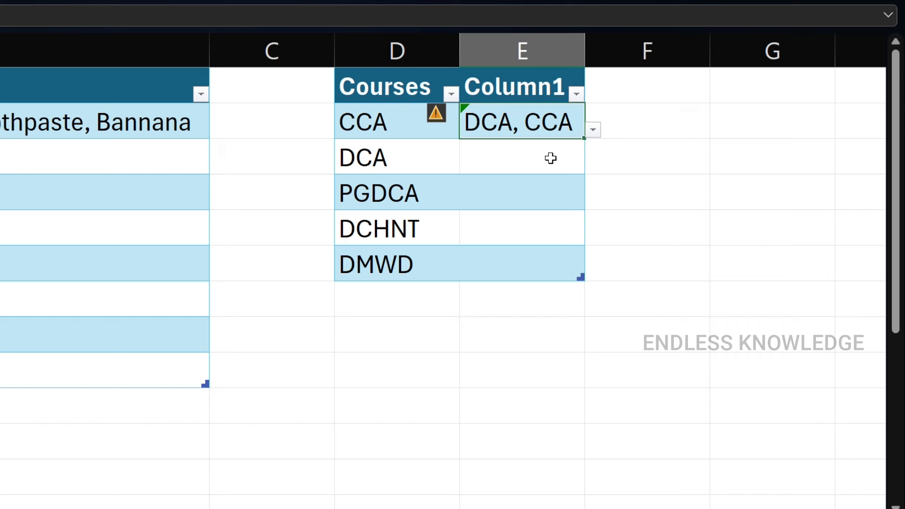
key(Delete)
- Choose CCA, DCA and PGDCA in turn from the course drop-down list in E2
click(593, 130)
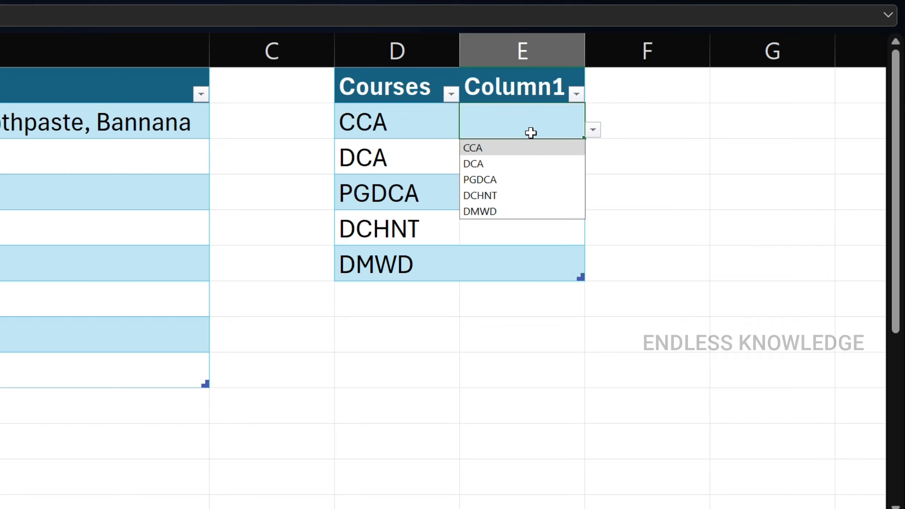
click(575, 143)
click(593, 130)
click(556, 165)
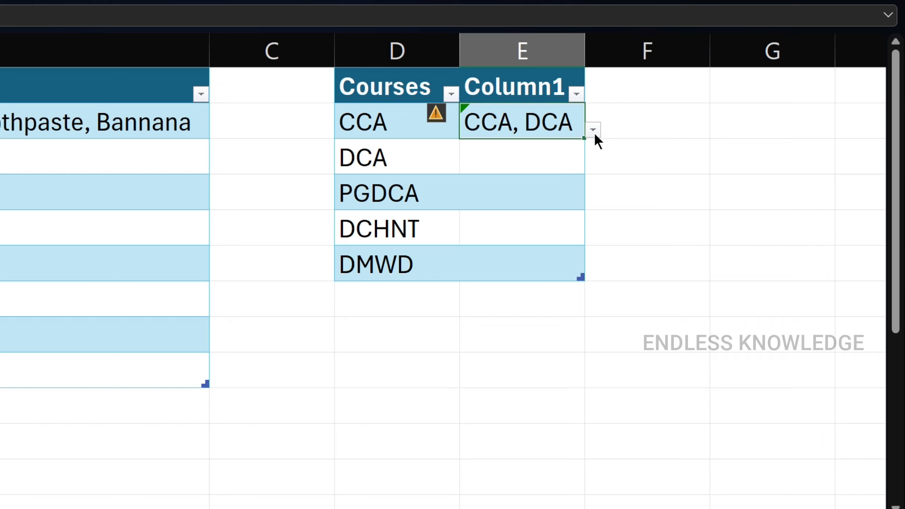
click(594, 130)
click(530, 179)
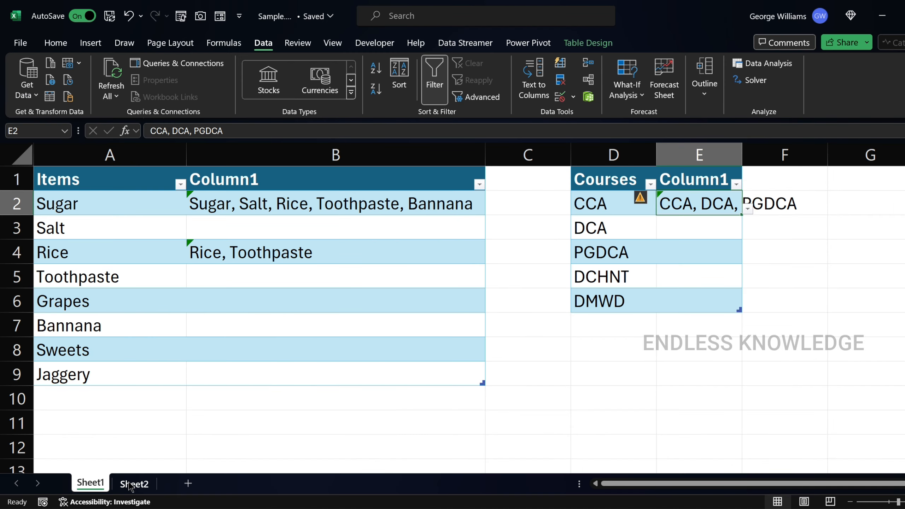
- Test the Subjects drop-down list in B2 of Sheet2 by choosing Filmora, After Effects, Blender, Excel and Access in turn
click(131, 483)
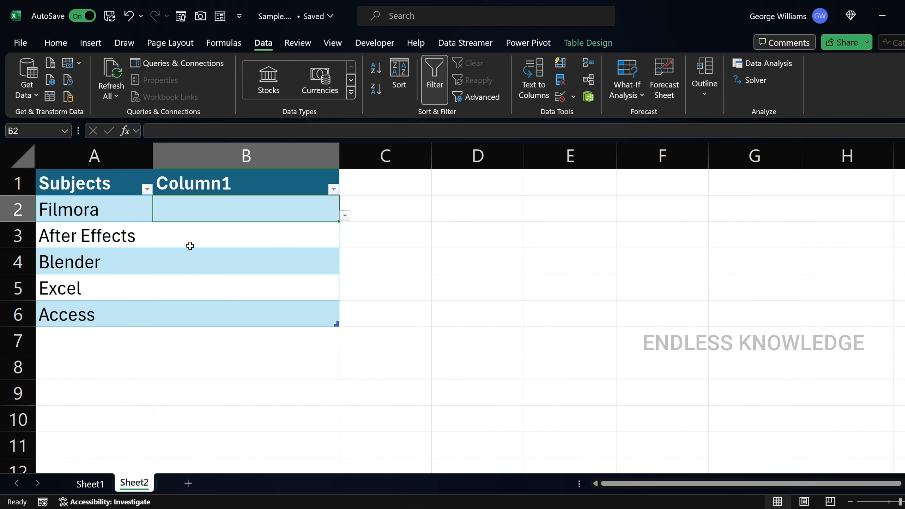
click(344, 216)
click(232, 227)
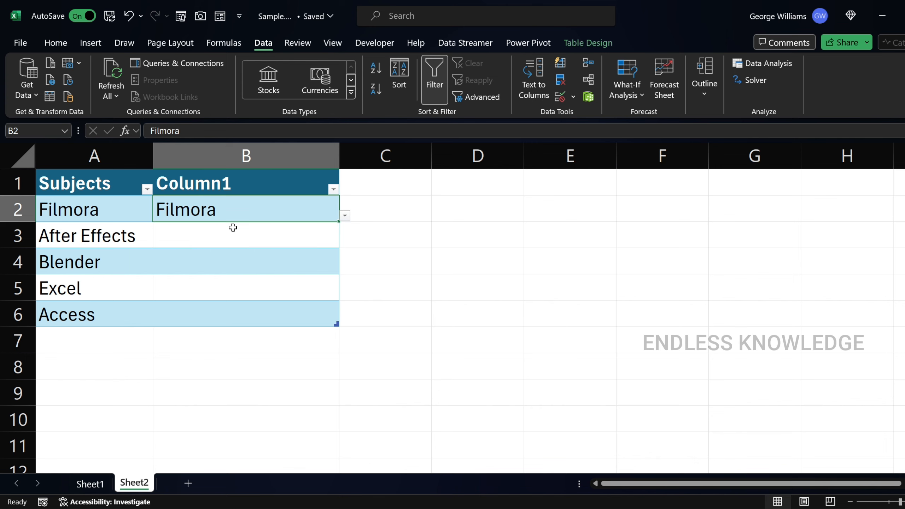
click(344, 216)
click(285, 238)
click(345, 215)
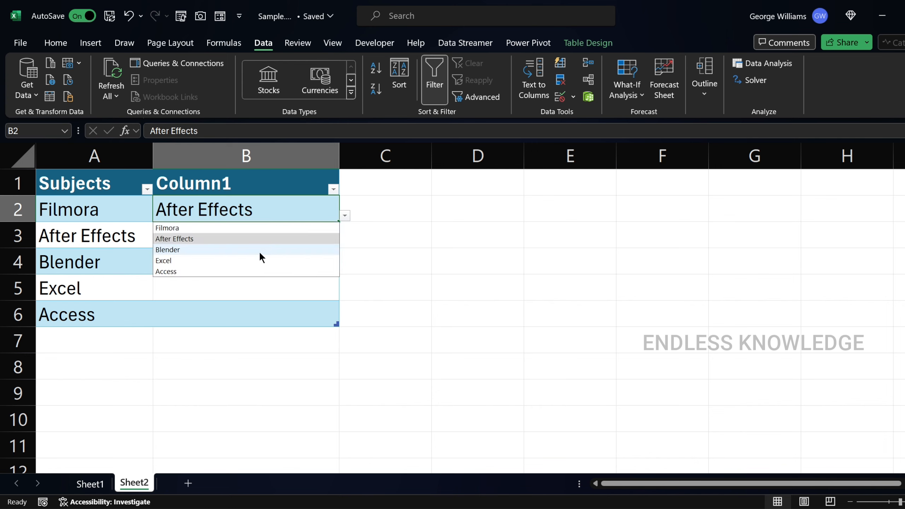
click(252, 247)
click(344, 215)
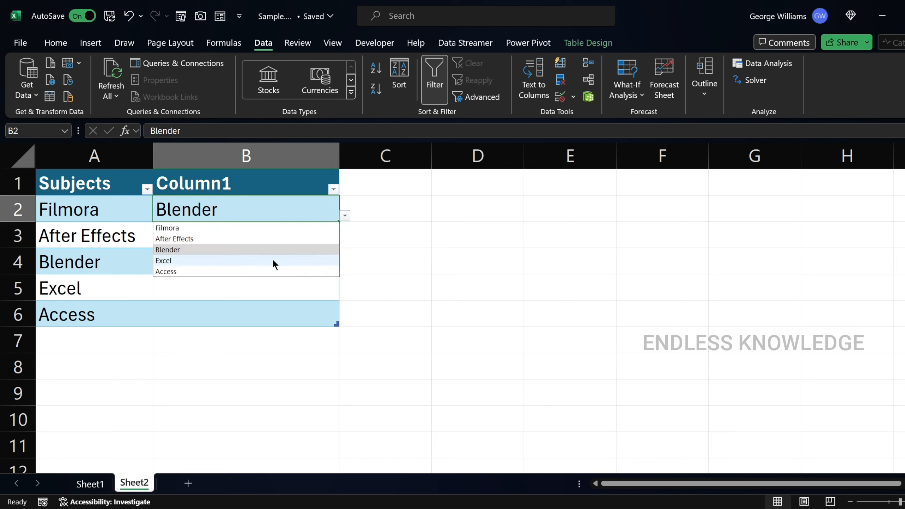
click(267, 261)
click(344, 216)
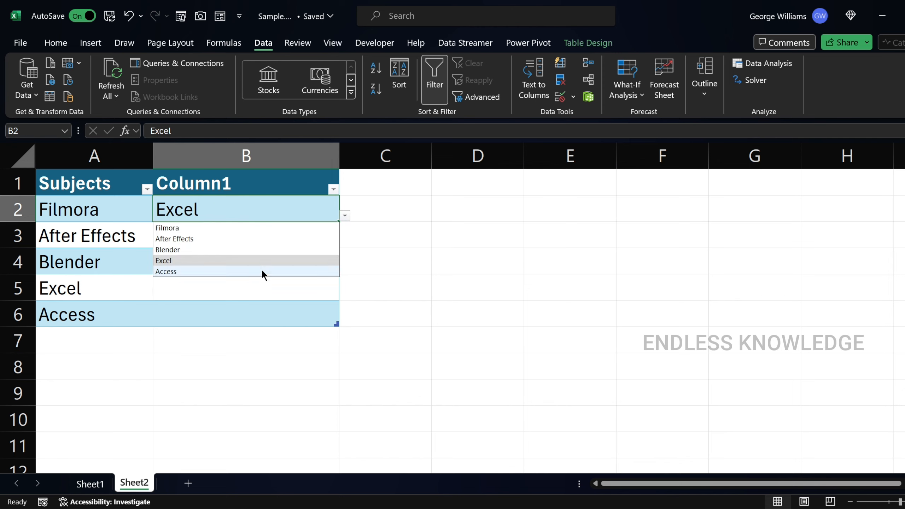
click(242, 271)
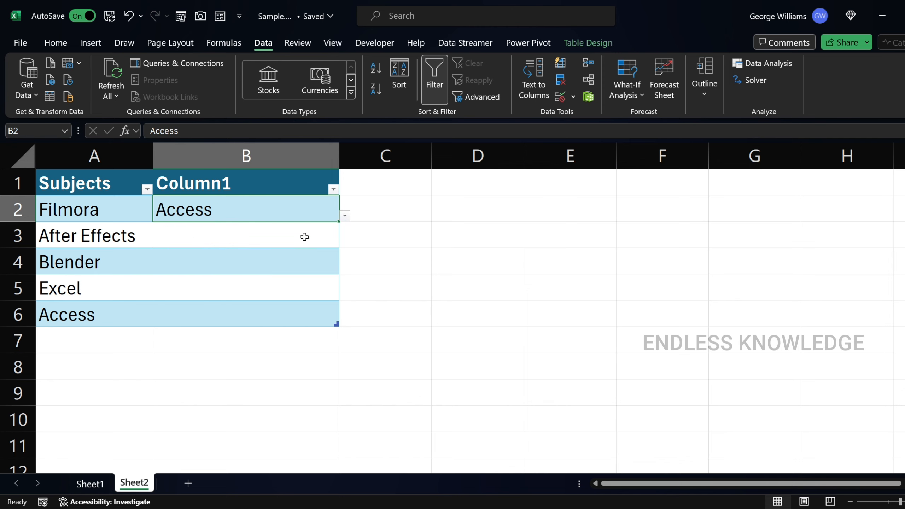
- Paste the same Worksheet_Change multi-select VBA code into the code module of Sheet2 in Sample.xlsm
key(alt+F11)
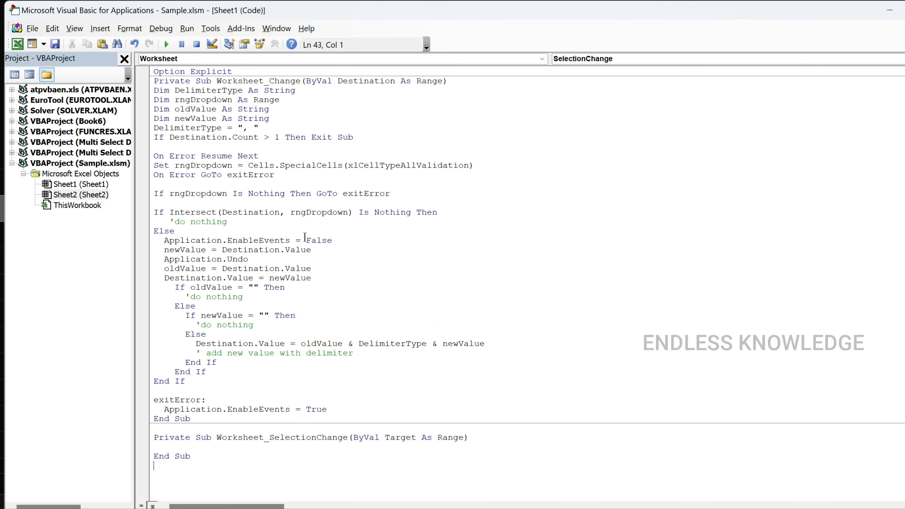
double_click(73, 195)
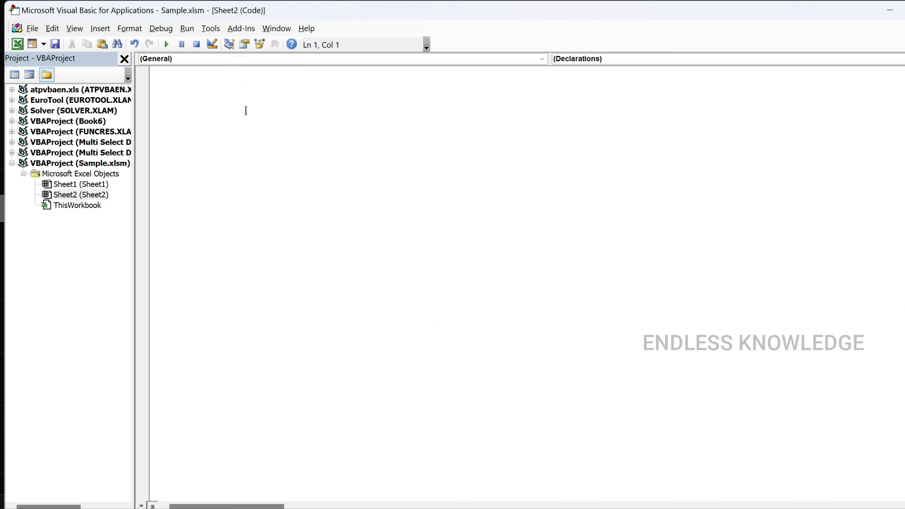
text(Option Explicit Private Sub Worksheet_Change(ByVal Destination As Range) Dim DelimiterType As String Dim rngDropdown As Range Dim oldValue As String Dim newValue As String DelimiterType = ", " If Destination.Count > 1 Then Exit Sub  On Error Resume Next Set rngDropdown = Cells.SpecialCells(xlCellTypeAllValidation) On Error GoTo exitError  If rngDropdown Is Nothing Then GoTo exitError  If Intersect(Destination, rngDropdown) Is Nothing Then    'do nothing Else   Application.EnableEvents = False   newValue = Destination.Value   Application.Undo   oldValue = Destination.Value   Destination.Value = newValue     If oldValue = "" Then       'do nothing     Else       If newValue = "" Then         'do nothing       Else         Destination.Value = oldValue & DelimiterType & newValue         ' add new value with delimiter       End If     End If End If  exitError:   Application.EnableEvents = True End Sub  Private Sub Worksheet_SelectionChange(ByVal Target As Range)  End Sub)
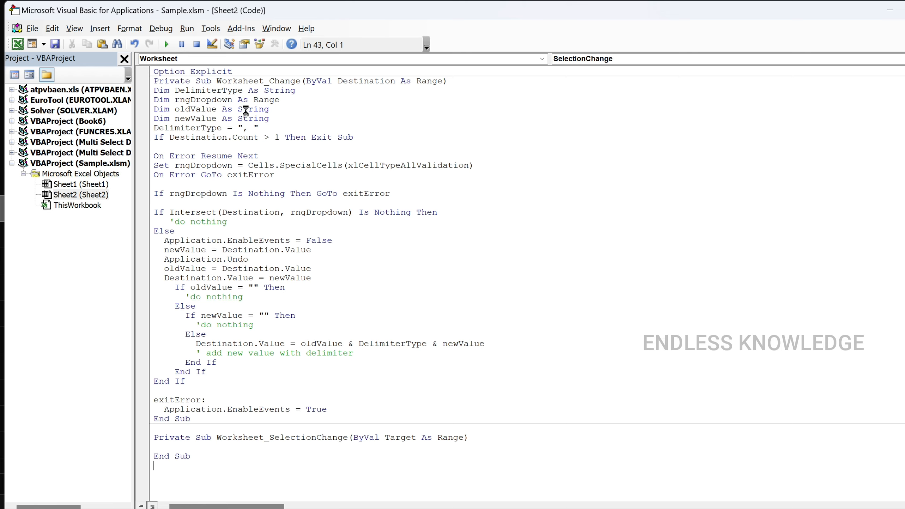
- Return to Sheet2 in the workbook and add After Effects to Access in B2 using the drop-down list
key(alt+F11)
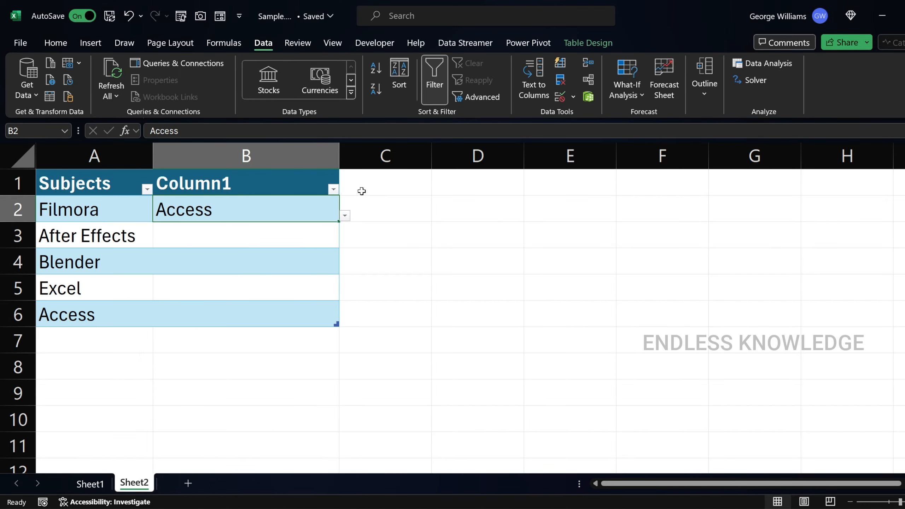
click(345, 215)
click(278, 237)
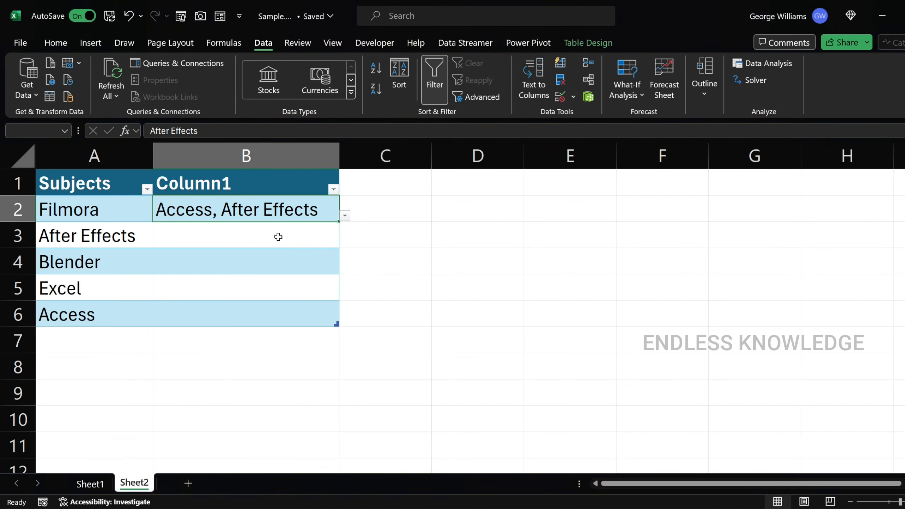
- Continue testing multiple selection in B2 of Sheet2 by adding Blender to the chosen subjects from the drop-down list
click(345, 216)
click(278, 251)
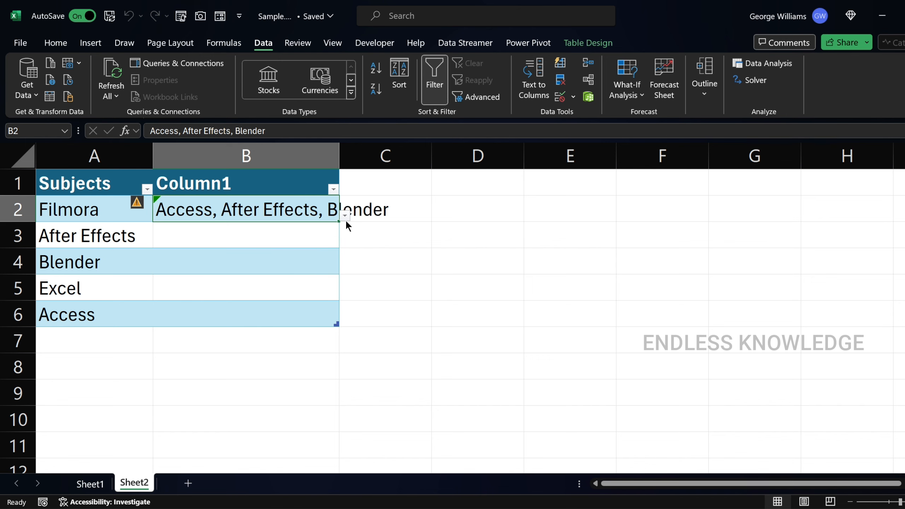
click(345, 216)
click(289, 263)
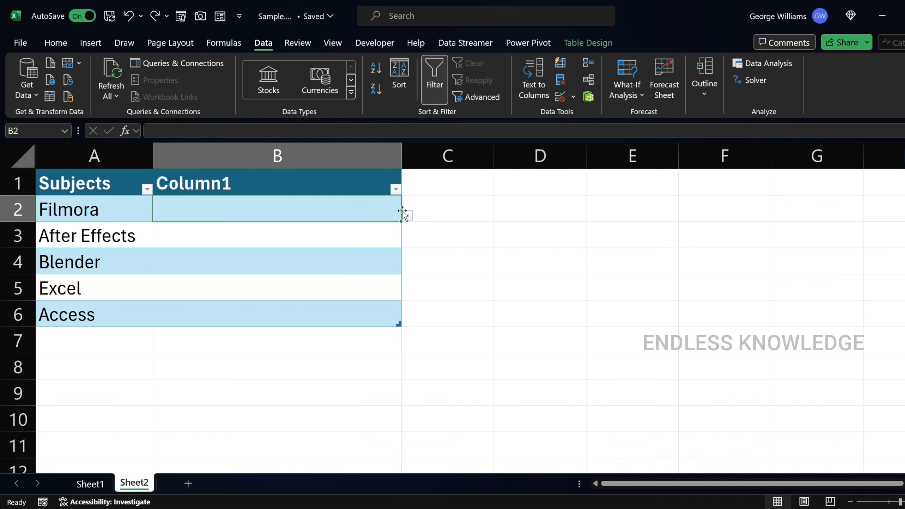
- Choose Filmora, After Effects and Blender in turn from the drop-down list in the emptied cell B2
click(408, 215)
click(300, 227)
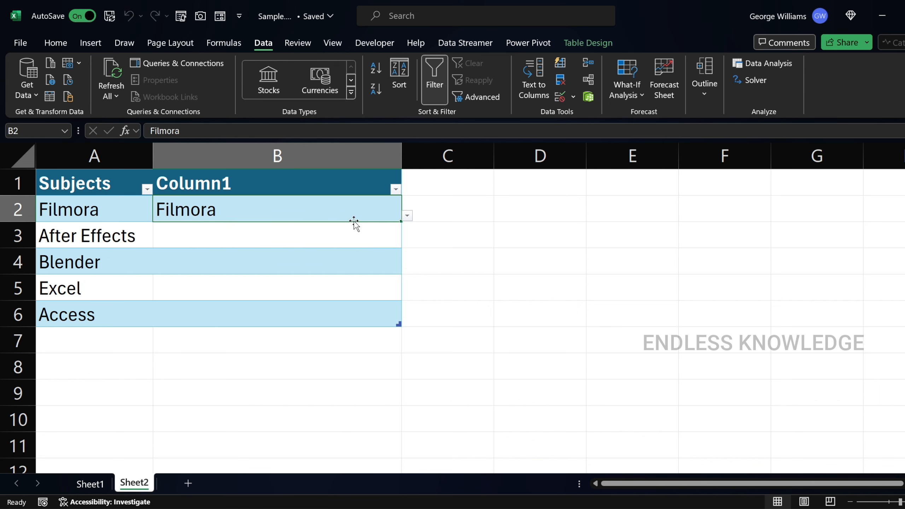
click(408, 215)
click(359, 238)
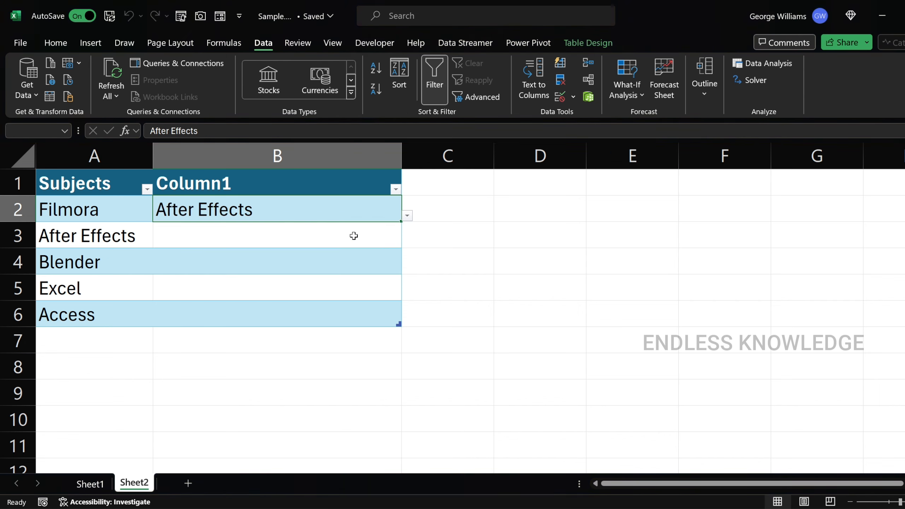
click(407, 215)
click(335, 246)
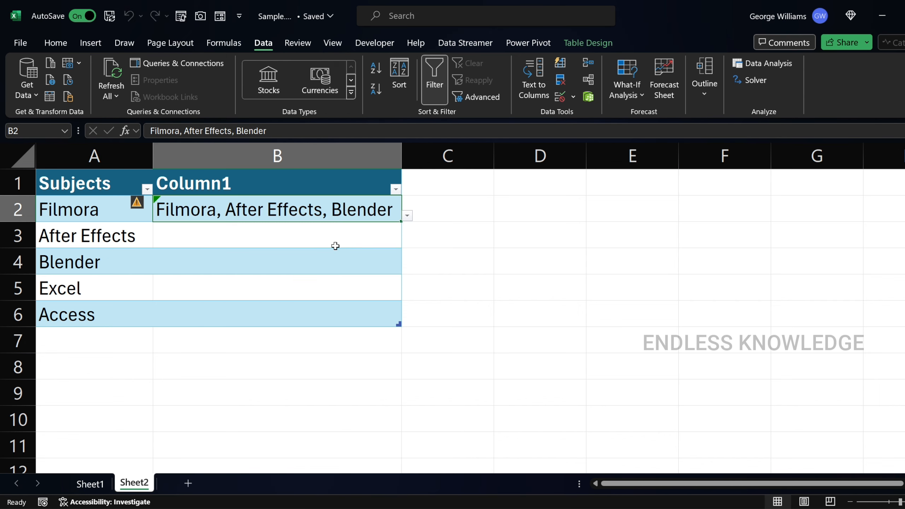
- In the VBA code module of Sheet2, change the DelimiterType string to "| " in place of the comma separator
key(alt+F11)
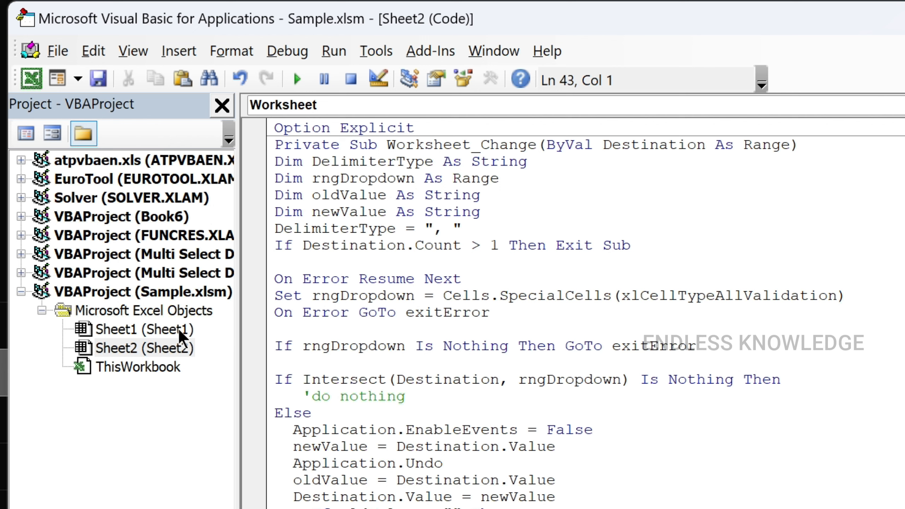
click(182, 348)
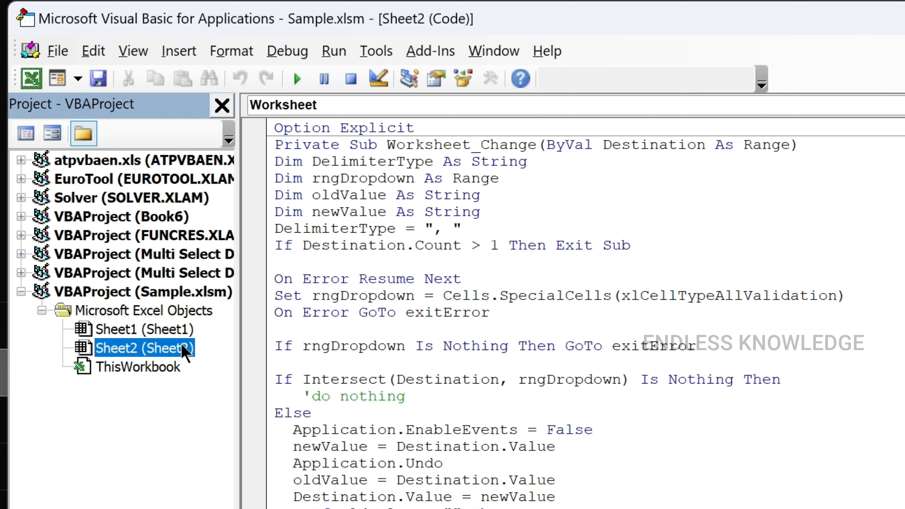
click(443, 234)
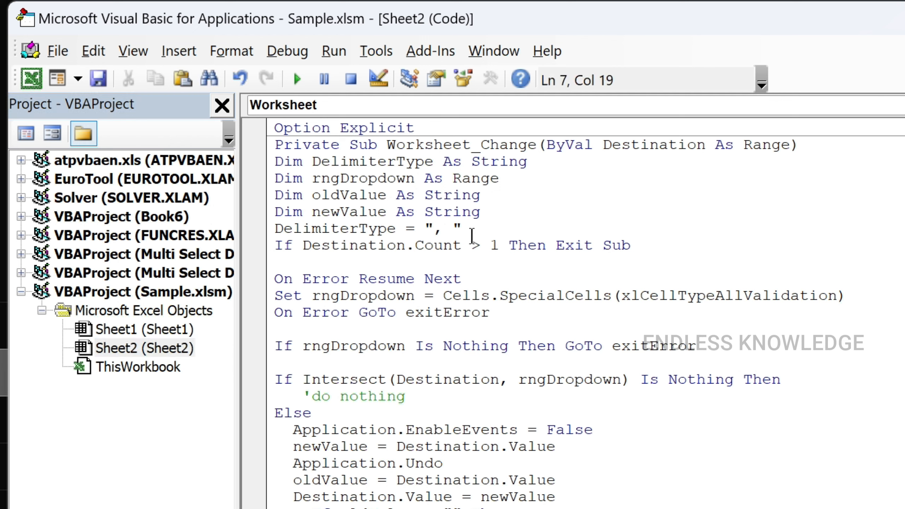
key(BackSpace)
text(|)
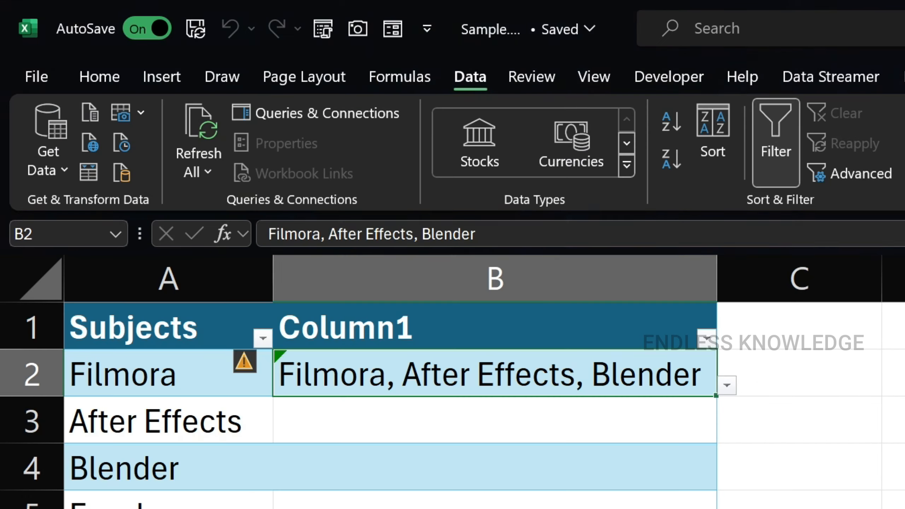
- Test the pipe delimiter in B2 by choosing Filmora, After Effects, Blender and Excel in turn, and autofit column B
click(727, 385)
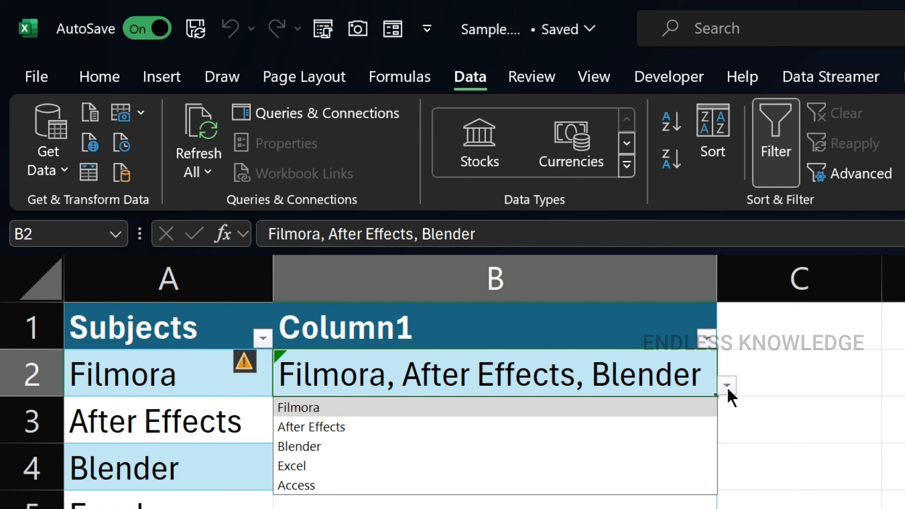
click(542, 410)
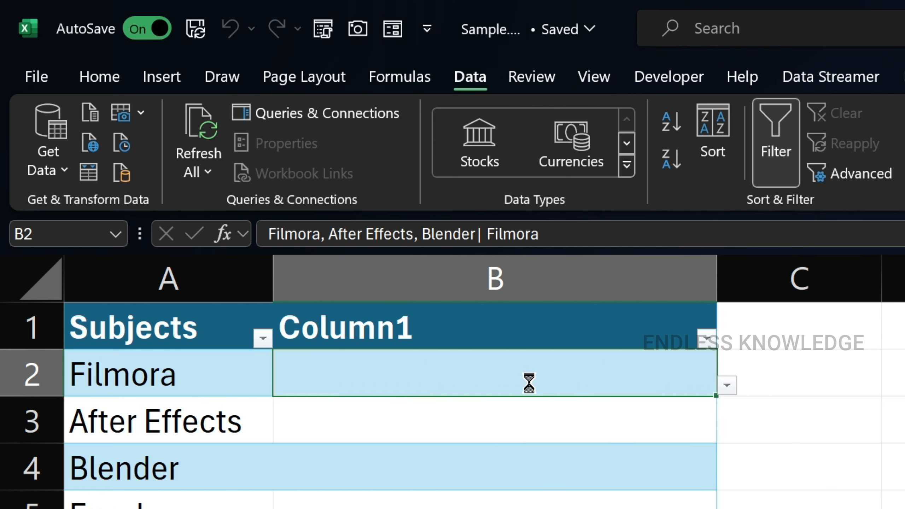
click(727, 385)
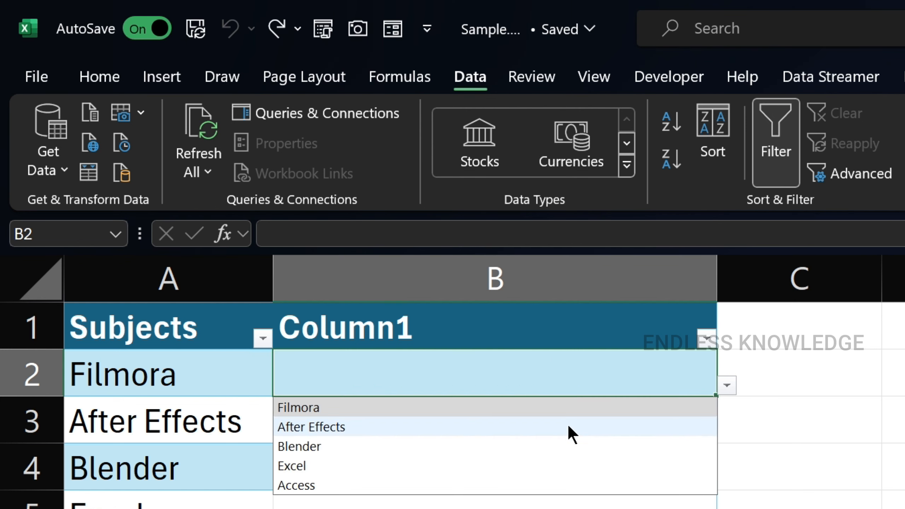
click(644, 408)
click(727, 385)
click(641, 428)
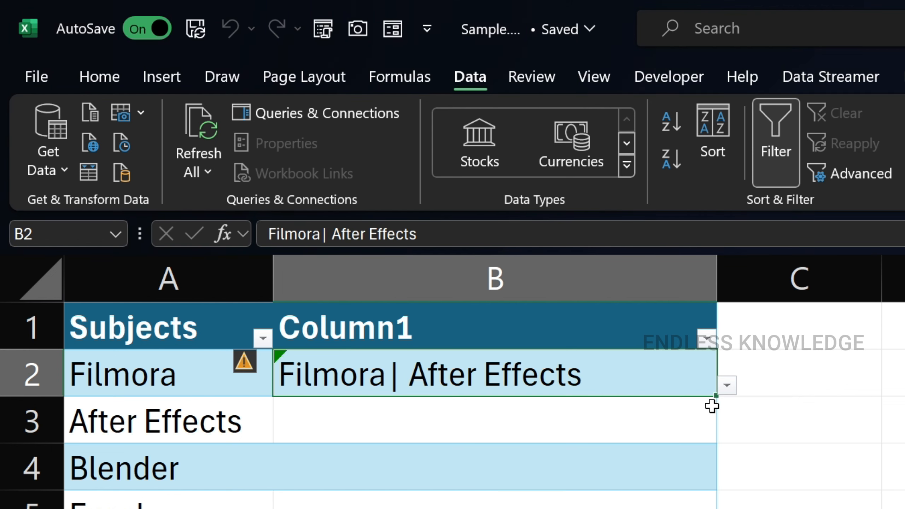
click(729, 382)
click(651, 450)
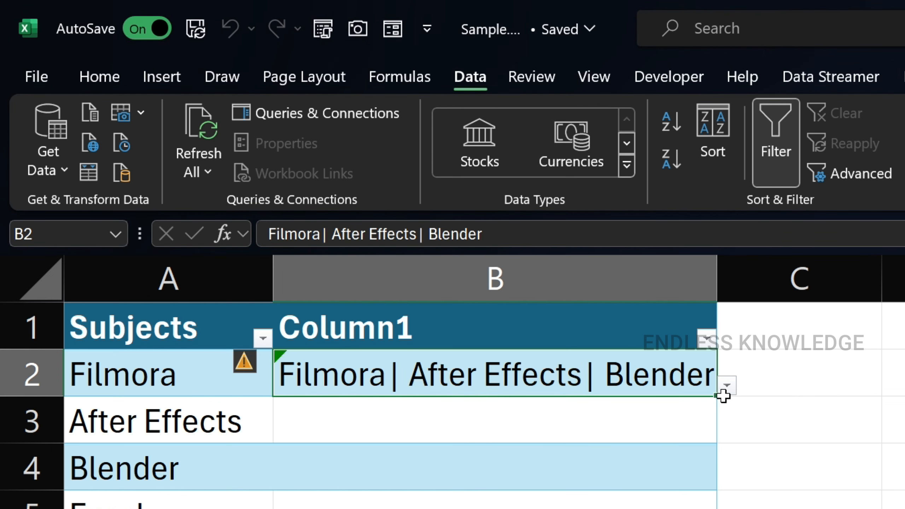
click(727, 387)
click(600, 463)
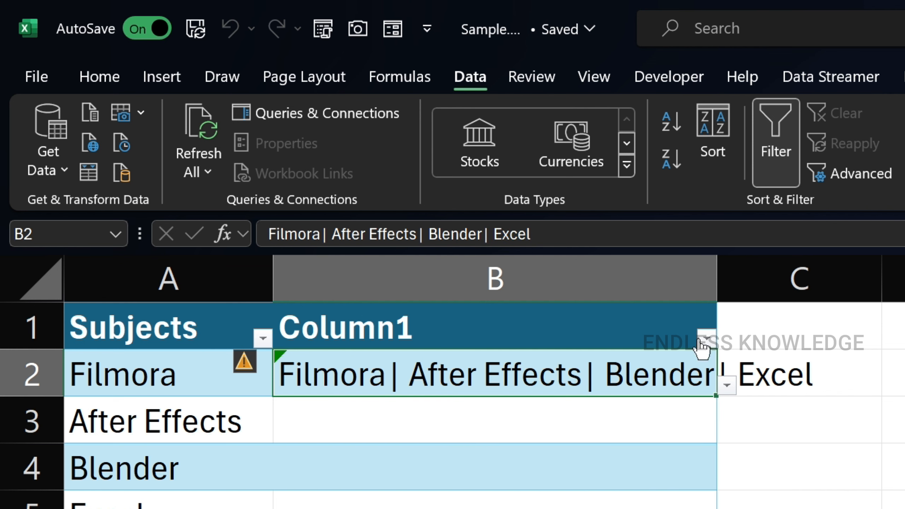
double_click(717, 285)
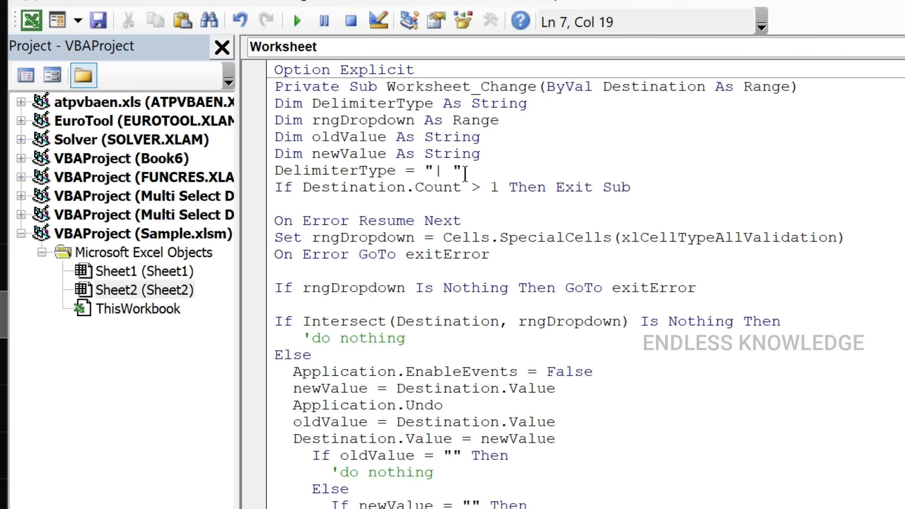
- Set DelimiterType to vbCrLf in the Worksheet_Change code of Sheet2
drag(465, 174, 422, 172)
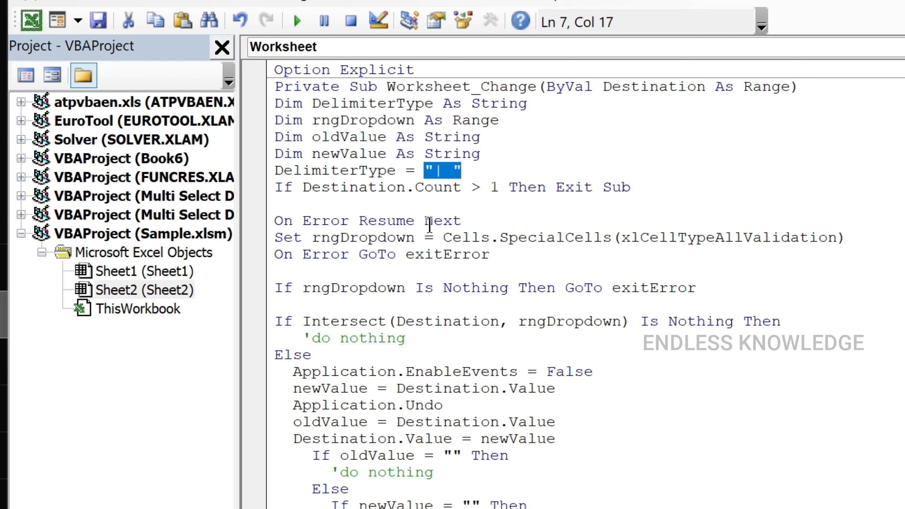
key(Delete)
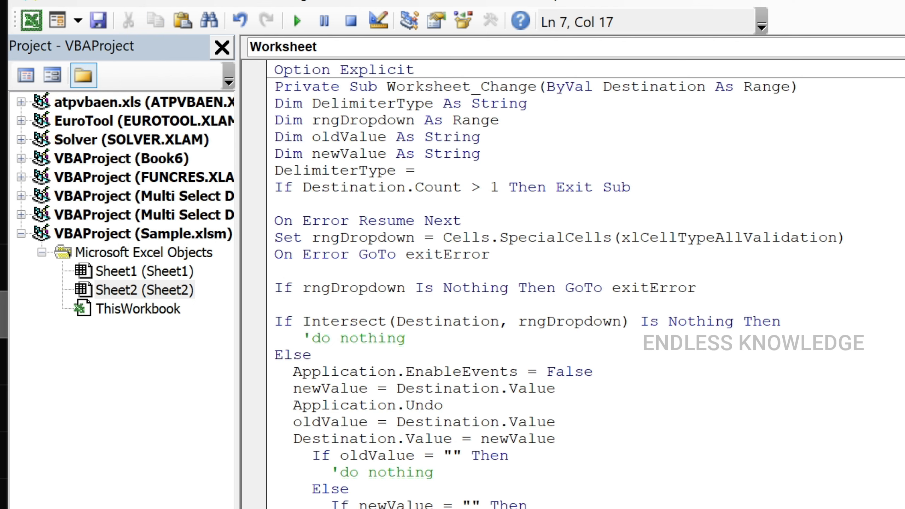
text(vbcr)
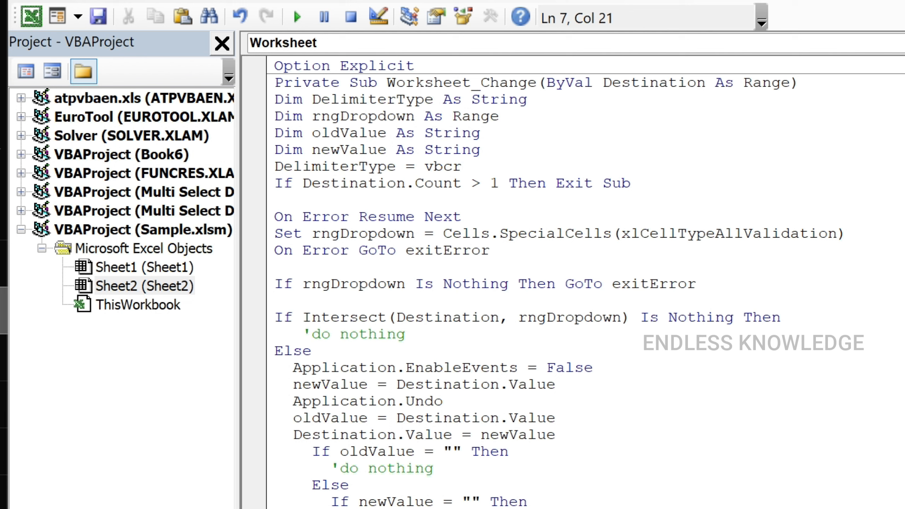
text(lf)
click(517, 137)
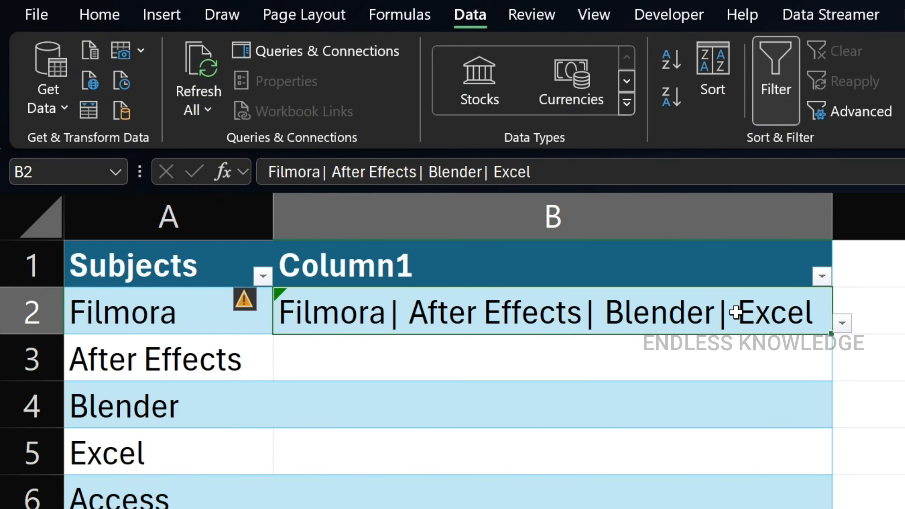
- Clear B2 and choose Filmora, After Effects and Blender in turn from its drop-down list to test the line-break delimiter
key(Delete)
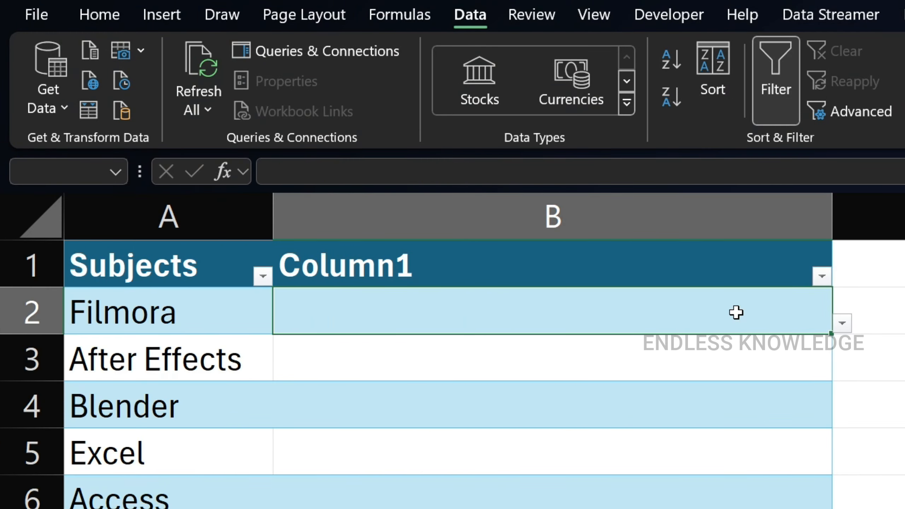
click(847, 323)
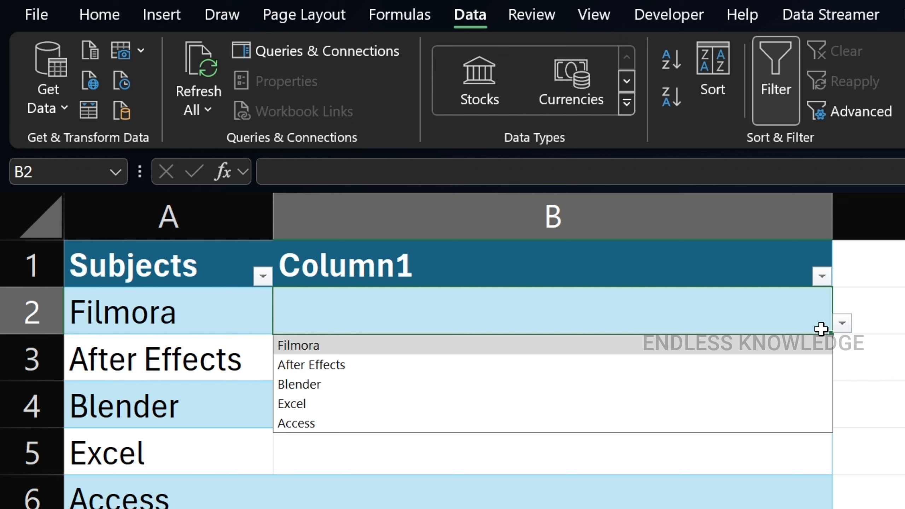
click(622, 348)
click(843, 323)
click(646, 363)
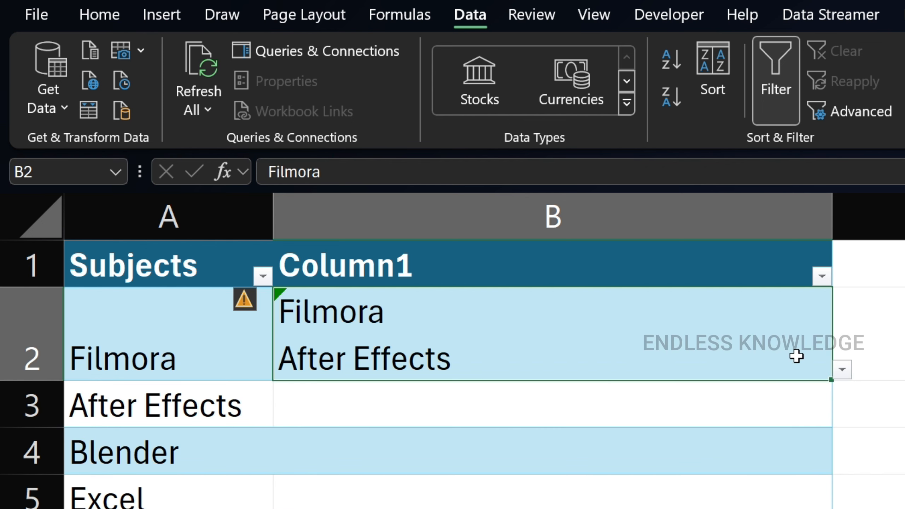
click(844, 369)
click(588, 431)
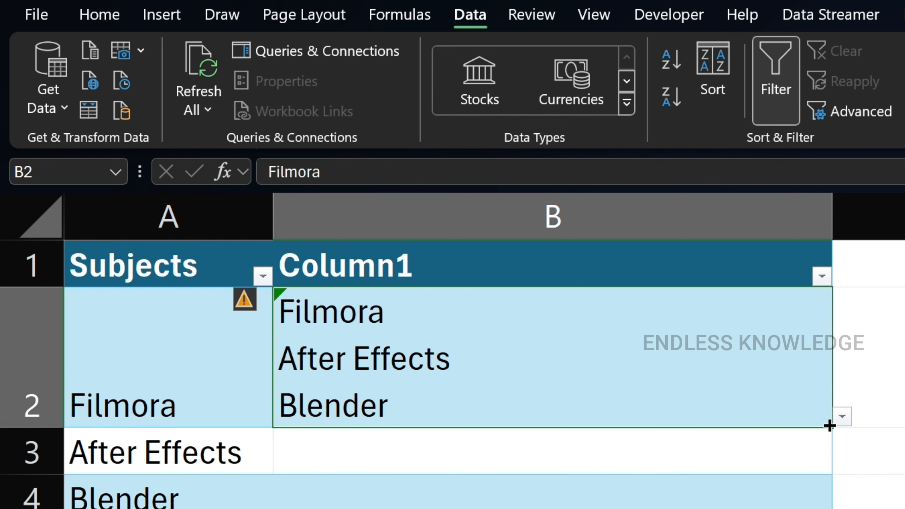
- Test repeated selections in B2 by choosing Blender and After Effects again from the drop-down list
click(842, 417)
click(620, 485)
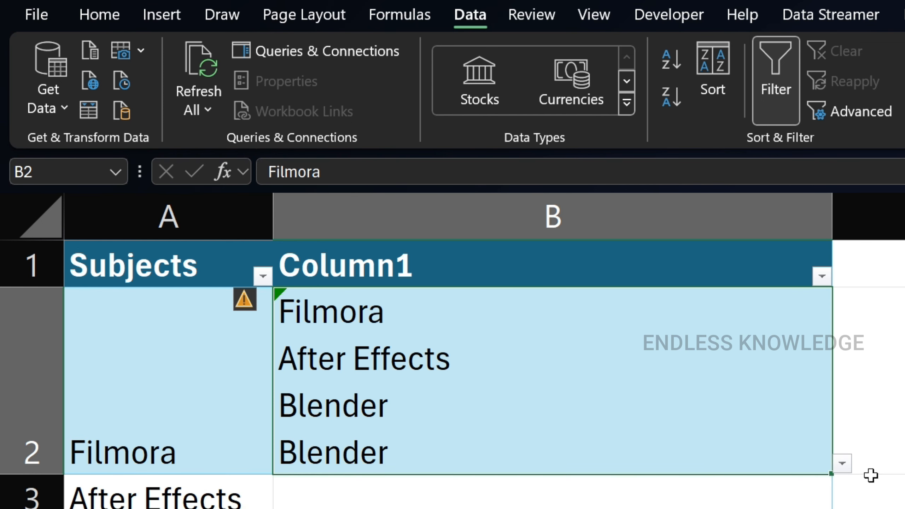
click(850, 470)
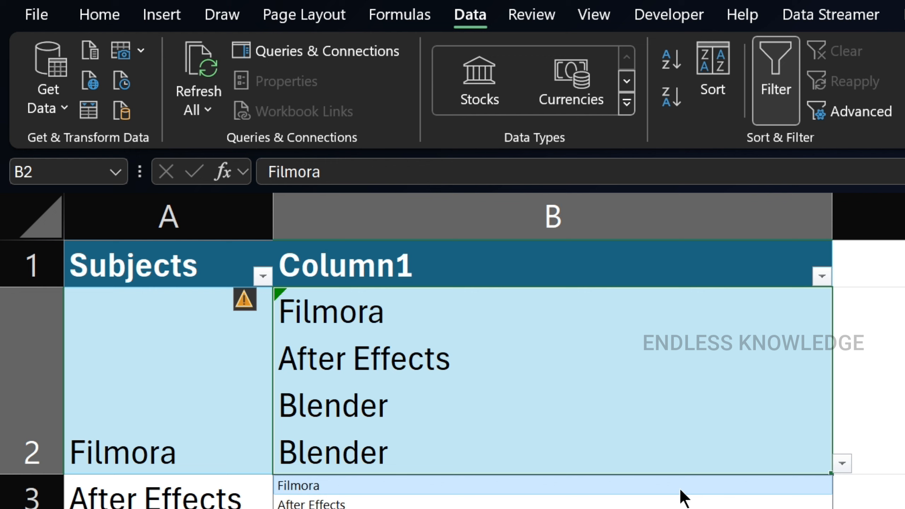
click(637, 505)
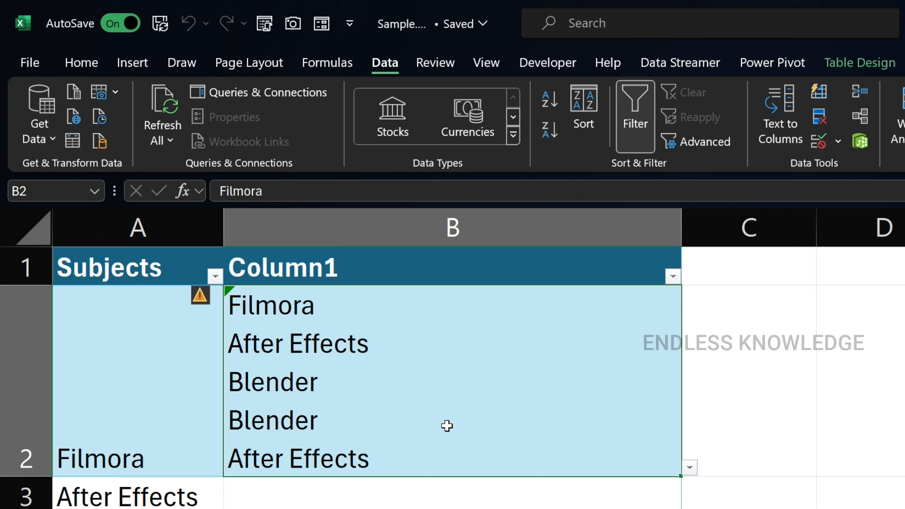
- Clear B2 and replace all code in the Sheet2 module with the pasted Worksheet_Change version that uses InStr to check for existing items
key(Delete)
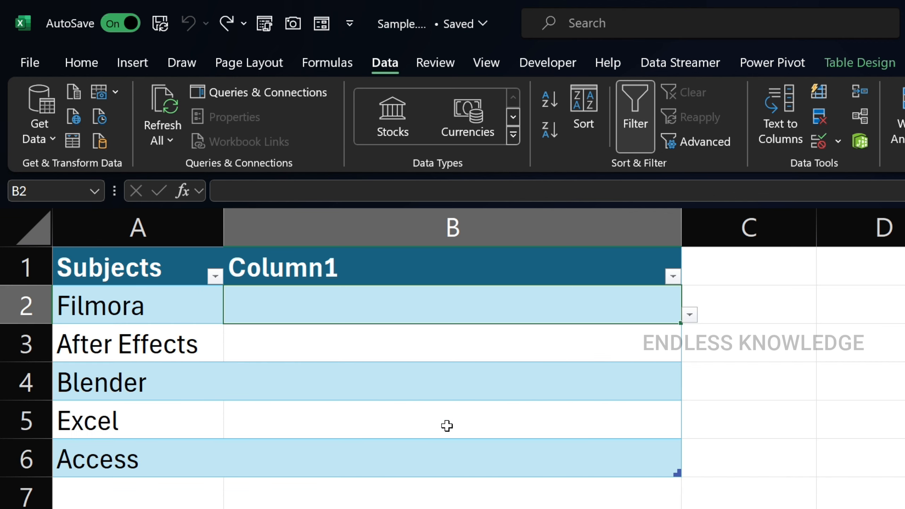
key(alt+F11)
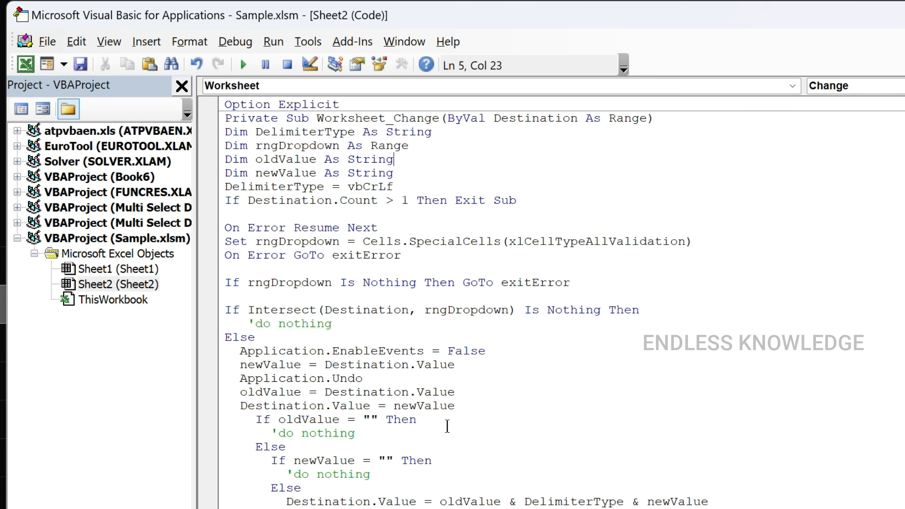
click(446, 424)
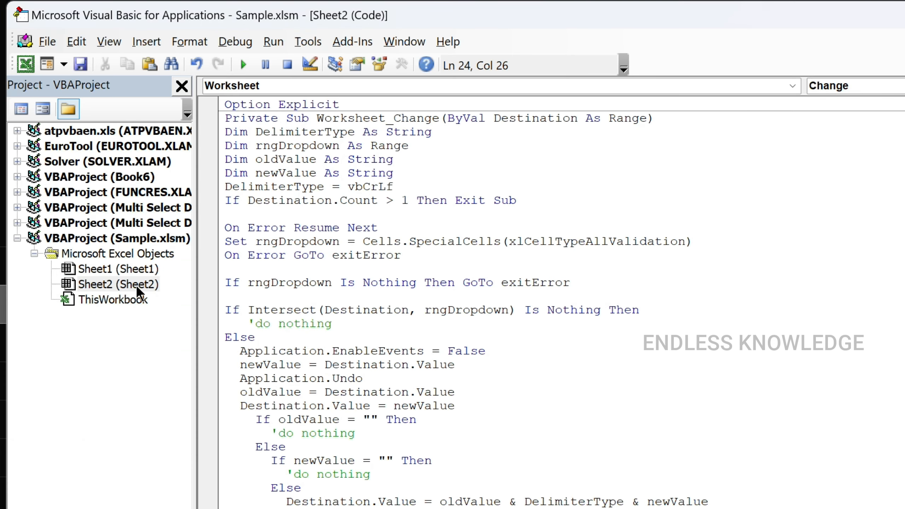
click(347, 283)
key(ctrl+a)
key(Delete)
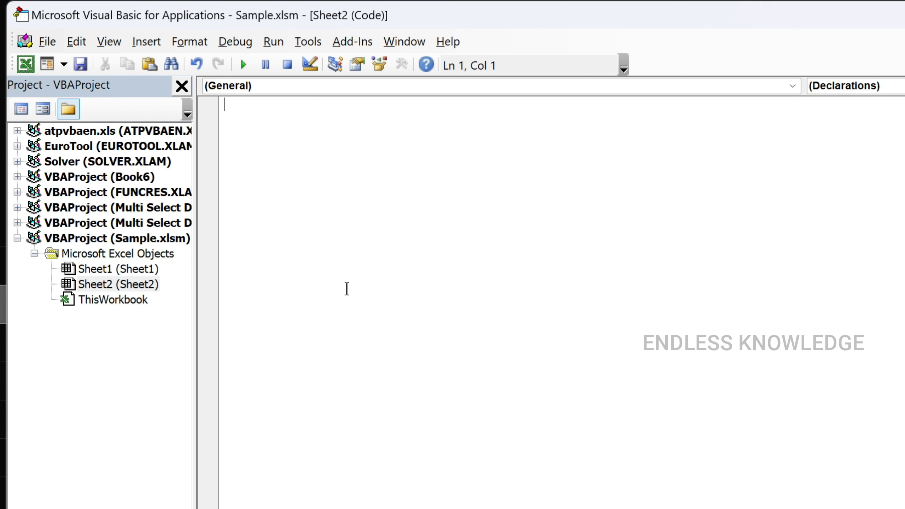
key(ctrl+v)
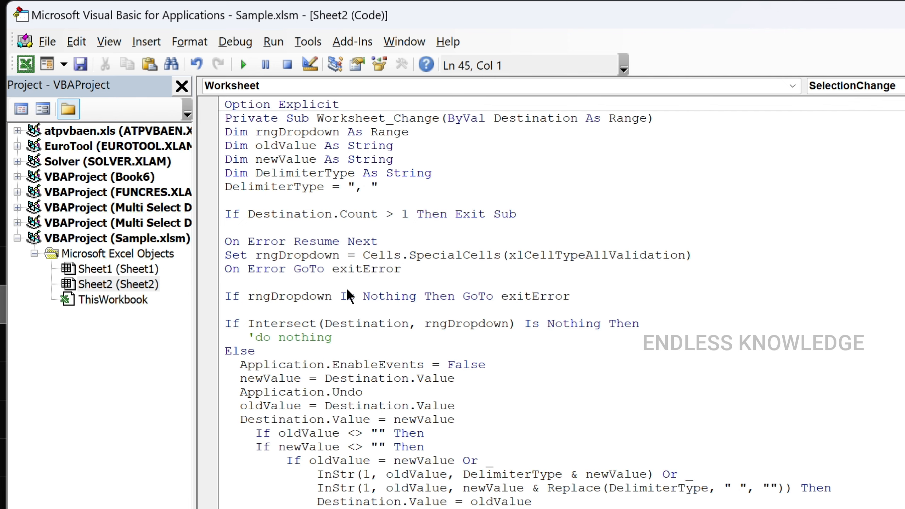
- Choose Filmora and After Effects in the worksheet's B2 drop-down list, and try After Effects a second time to test the repetition check
key(alt+F11)
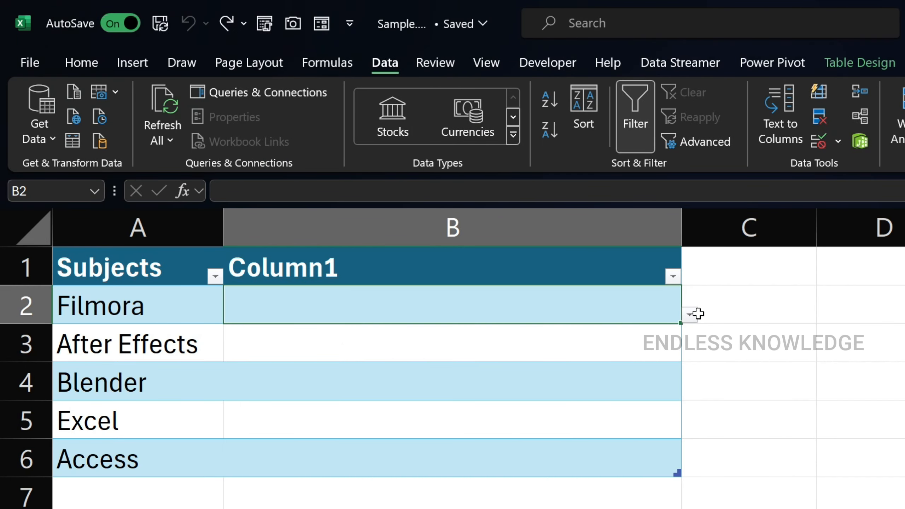
click(689, 315)
click(555, 327)
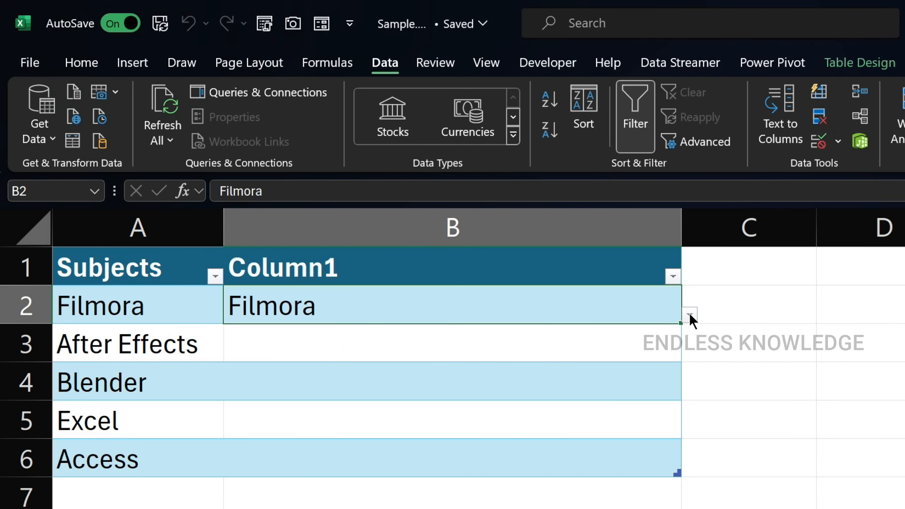
click(689, 314)
click(536, 348)
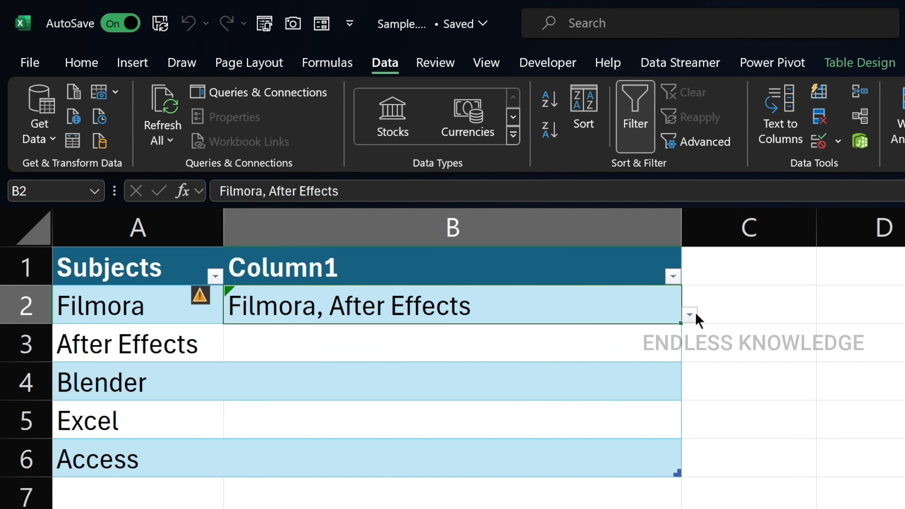
click(689, 314)
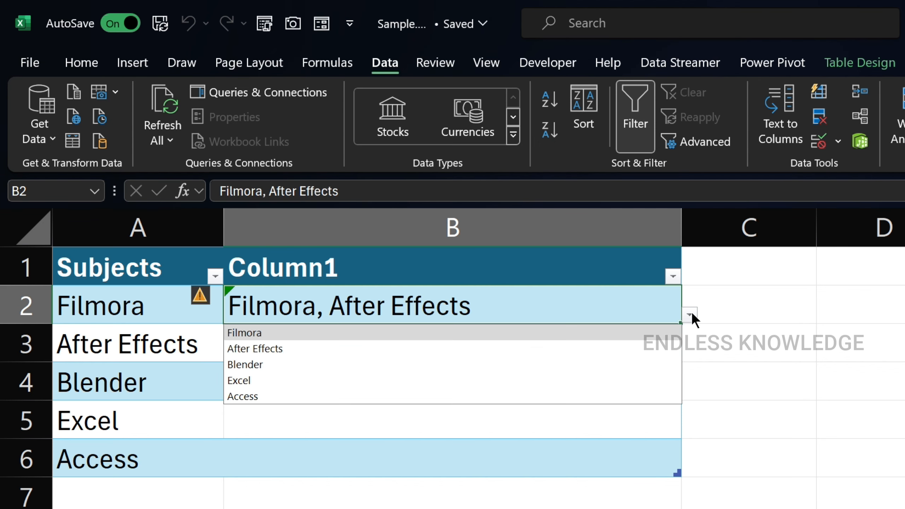
click(509, 344)
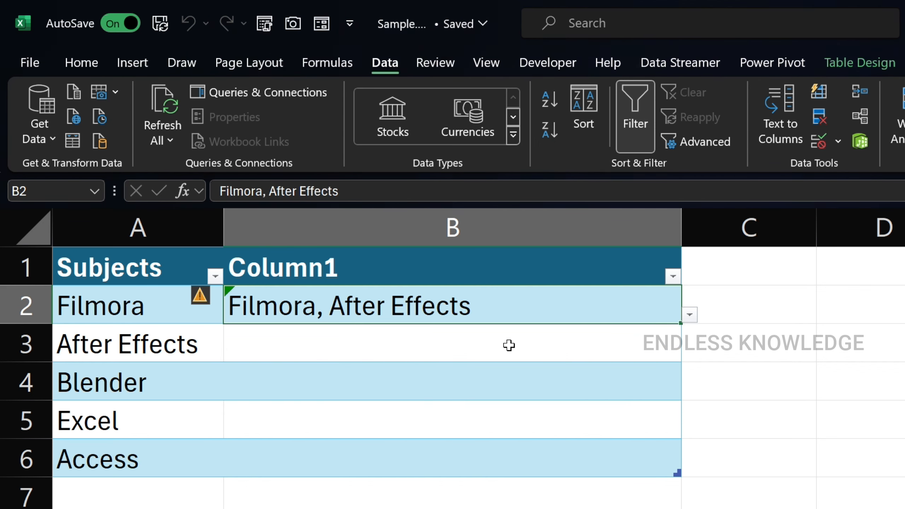
- Add Blender to B2 from the drop-down list and choose it again to test for duplicates
click(689, 315)
click(482, 363)
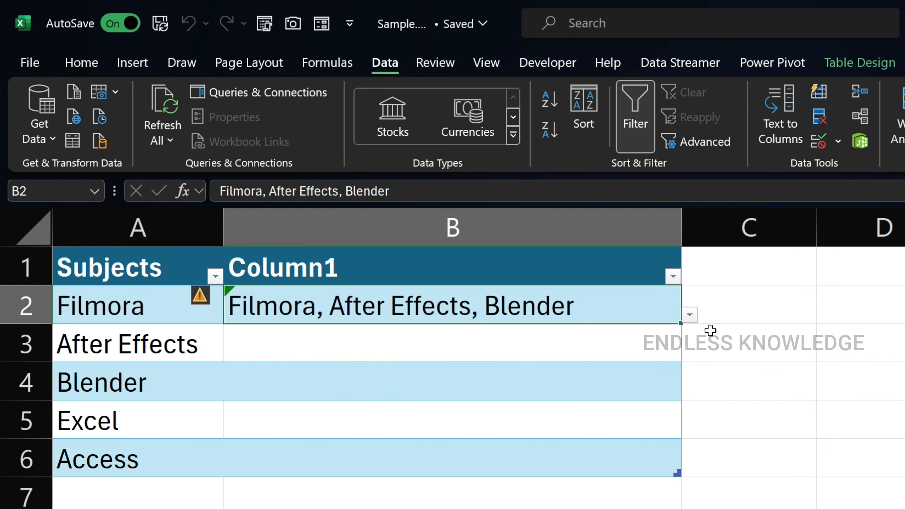
click(690, 316)
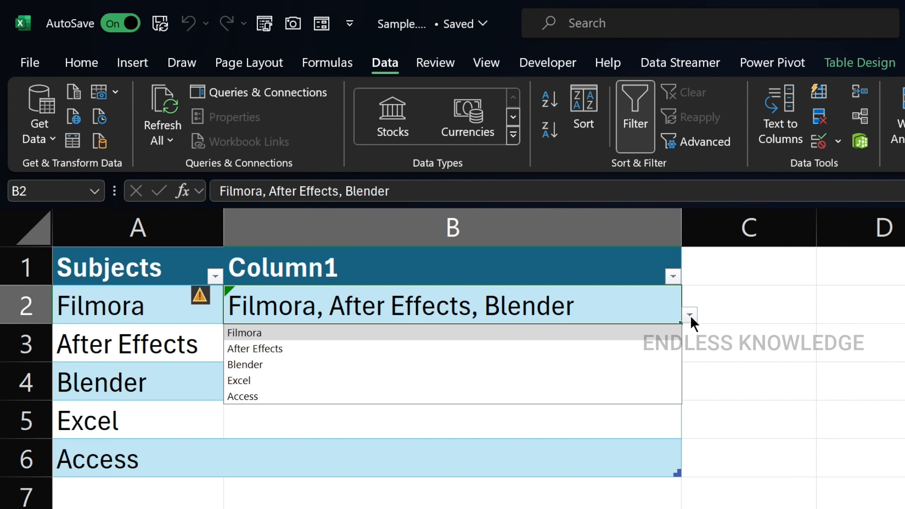
click(474, 363)
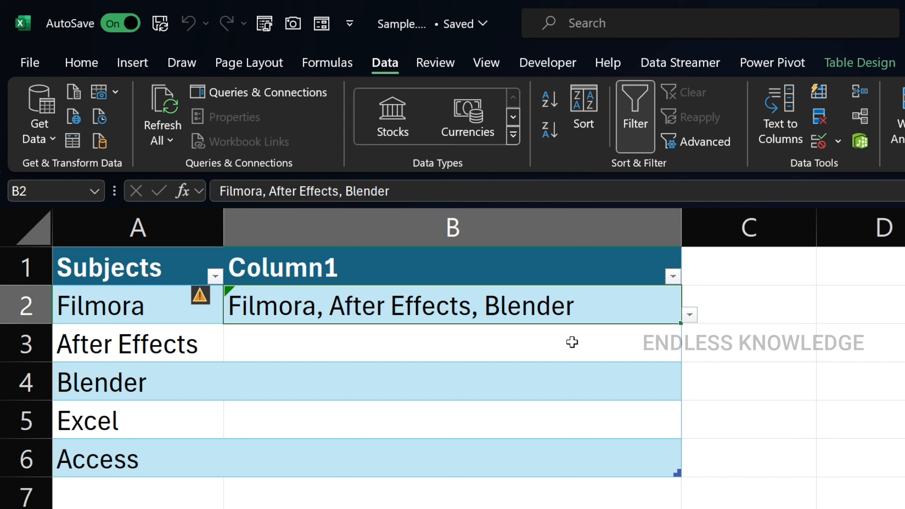
- Add Excel and Access to B2 from the drop-down list, and choose Blender once more as a repeat test
click(689, 314)
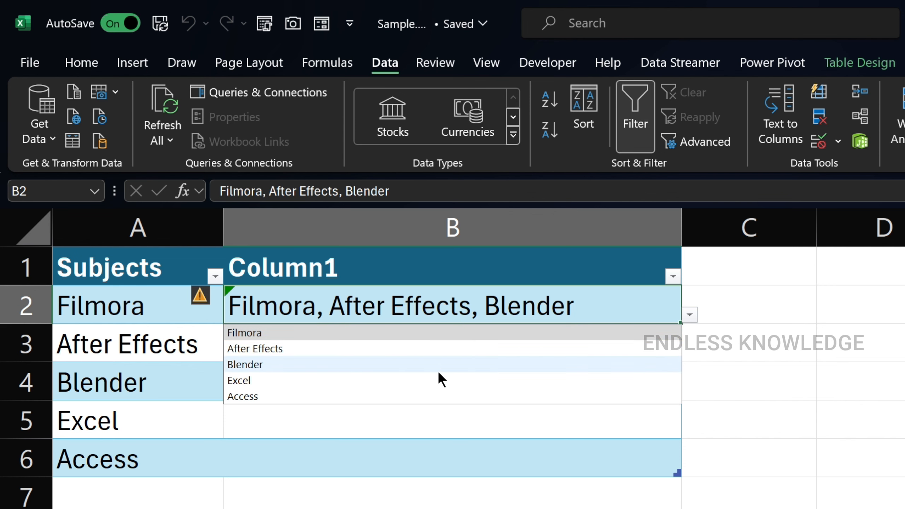
click(438, 380)
click(689, 314)
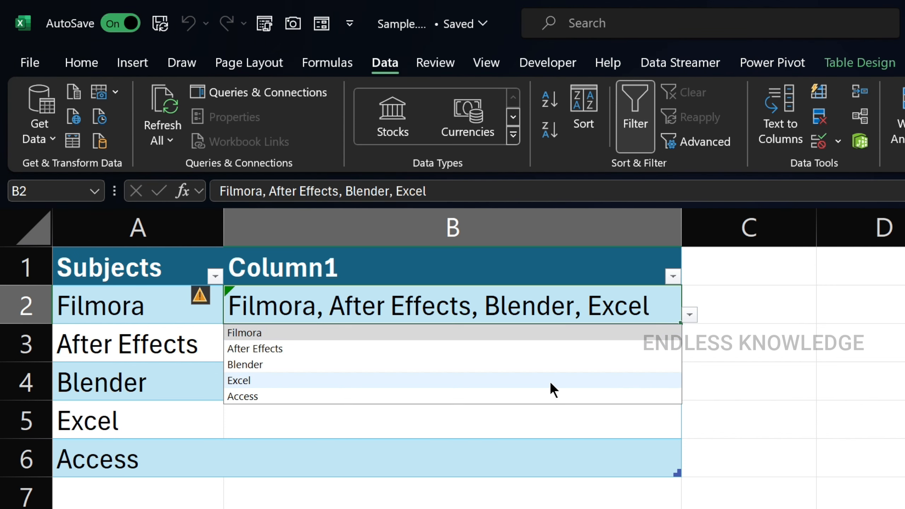
click(542, 392)
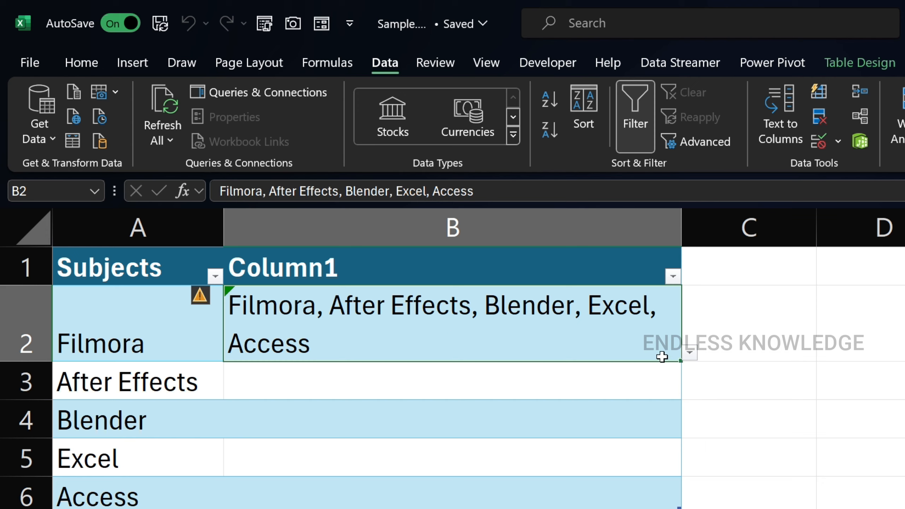
click(690, 353)
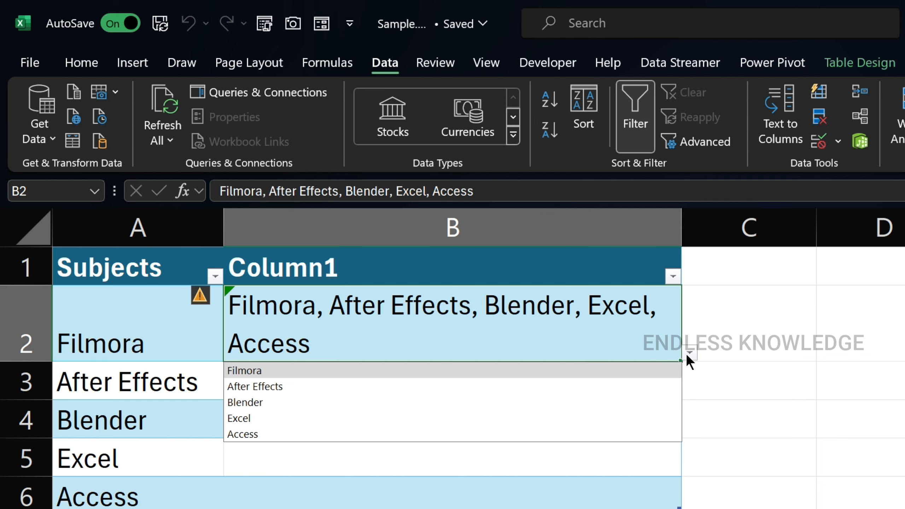
click(395, 401)
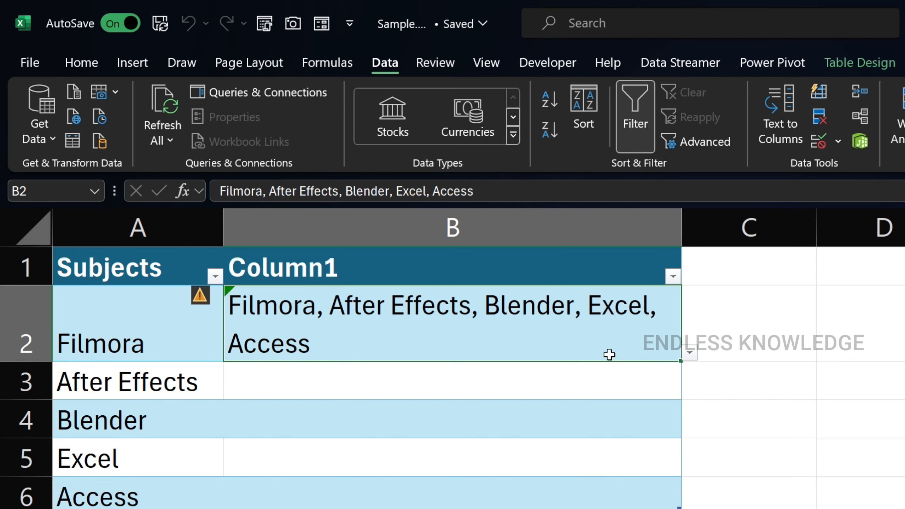
- Clear B2 and replace all code in the Sheet2 module with the pasted Worksheet_Change version that allows item removal
key(ctrl+z)
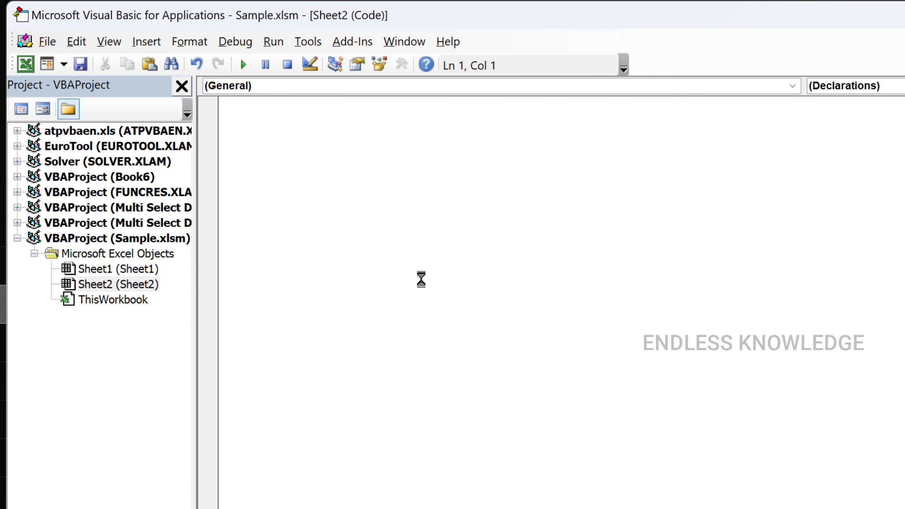
key(ctrl+v)
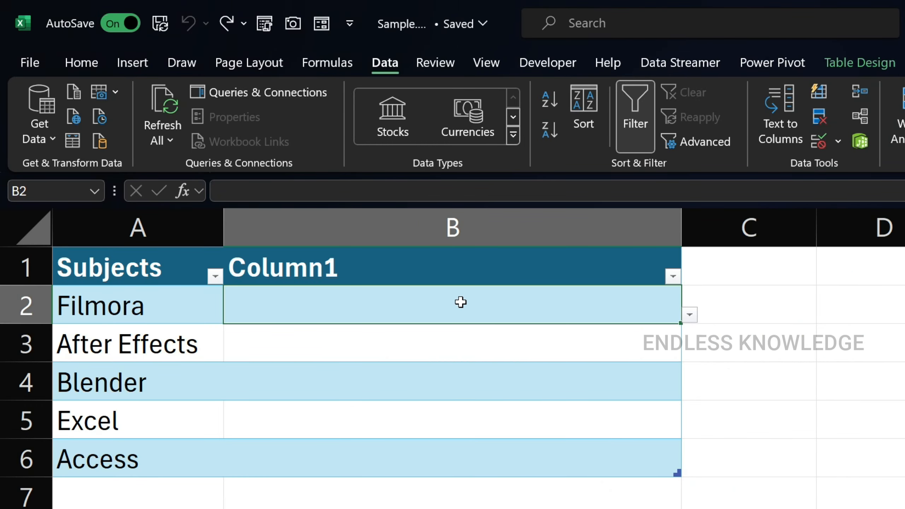
- Choose Filmora and After Effects in B2, and select After Effects again to test removing an item
click(686, 315)
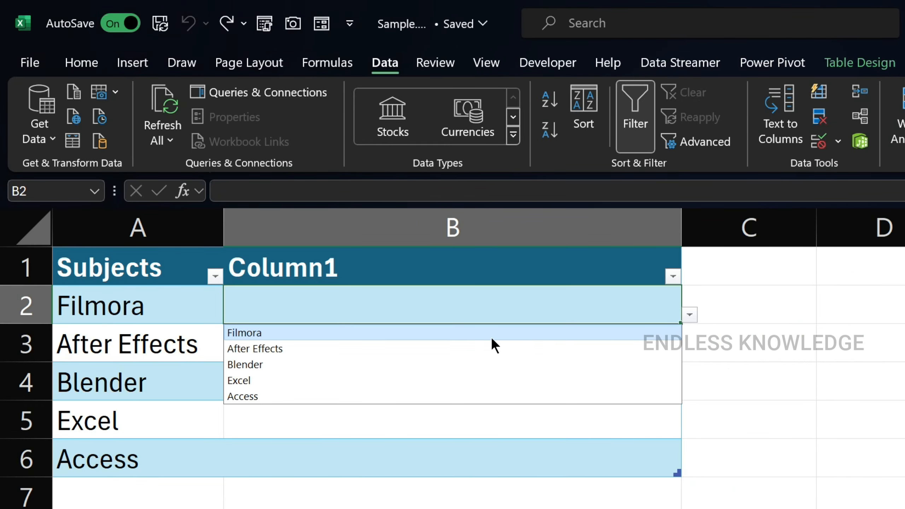
click(488, 333)
click(693, 313)
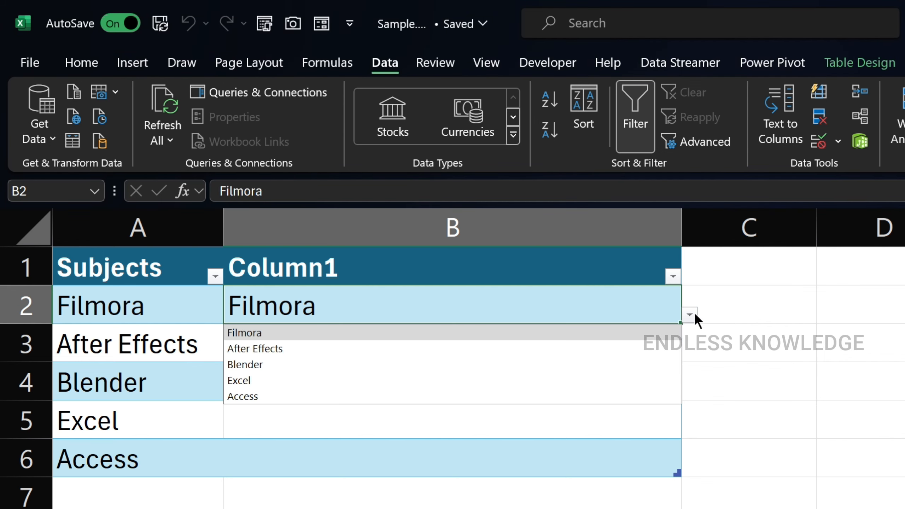
click(505, 348)
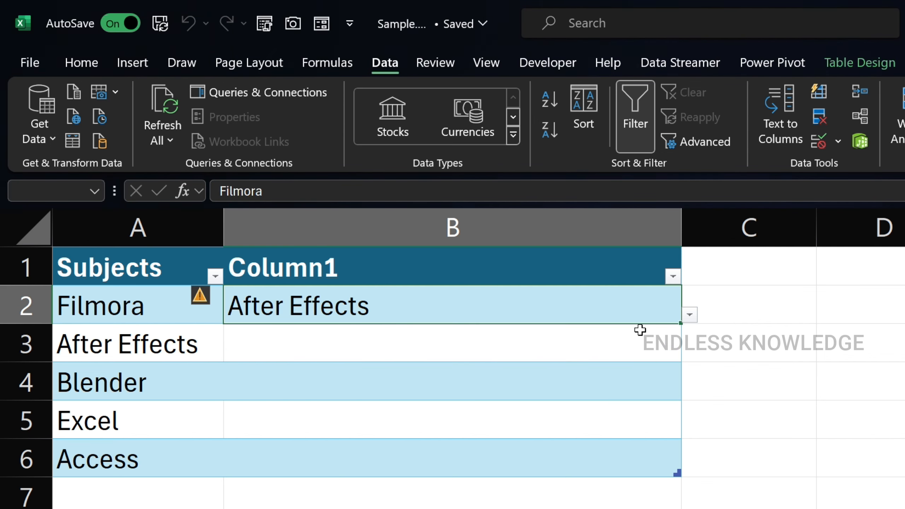
click(690, 313)
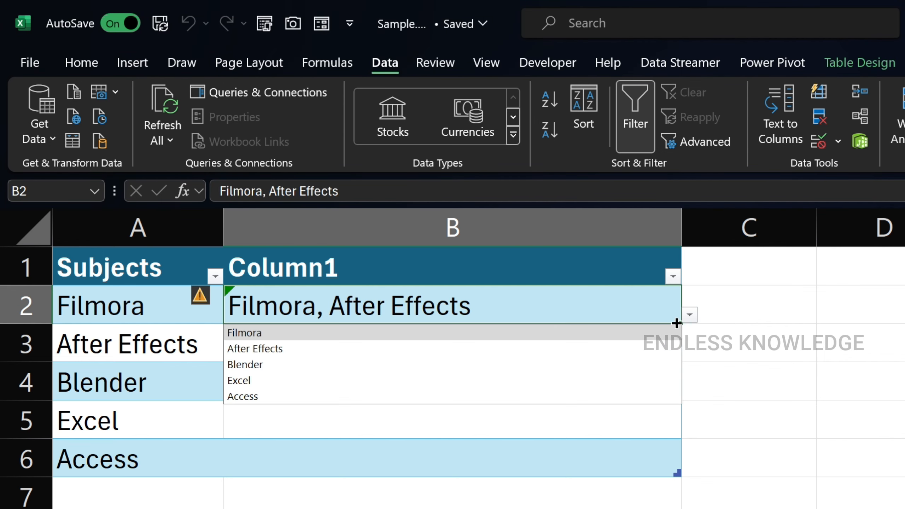
click(499, 349)
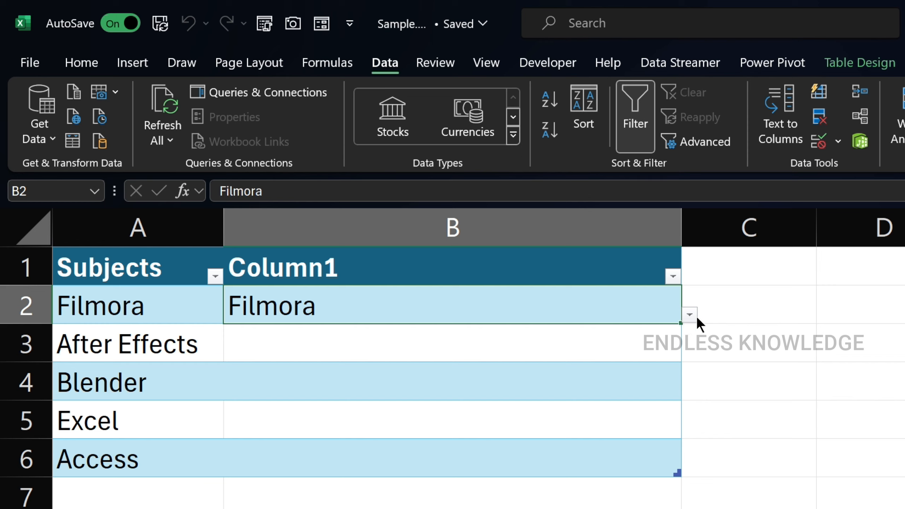
- Add Blender to B2 from the drop-down list and clear the cell
click(689, 315)
click(546, 359)
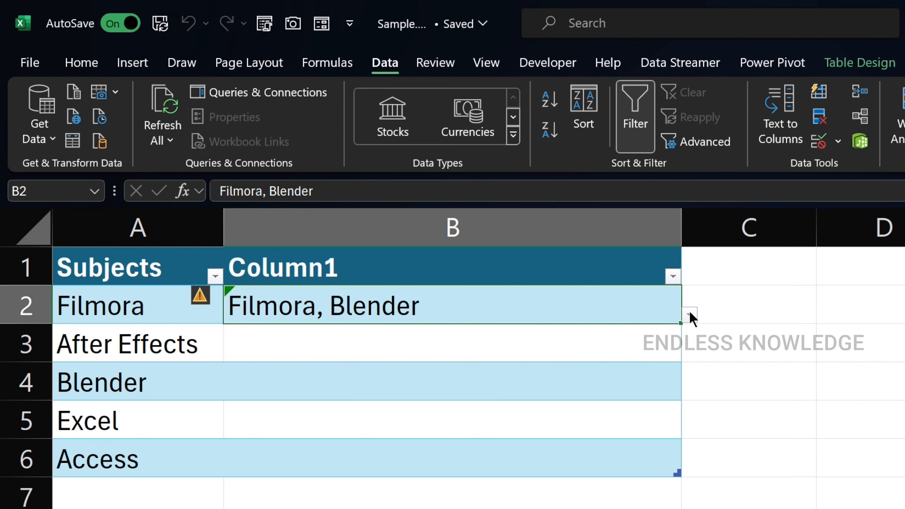
key(Delete)
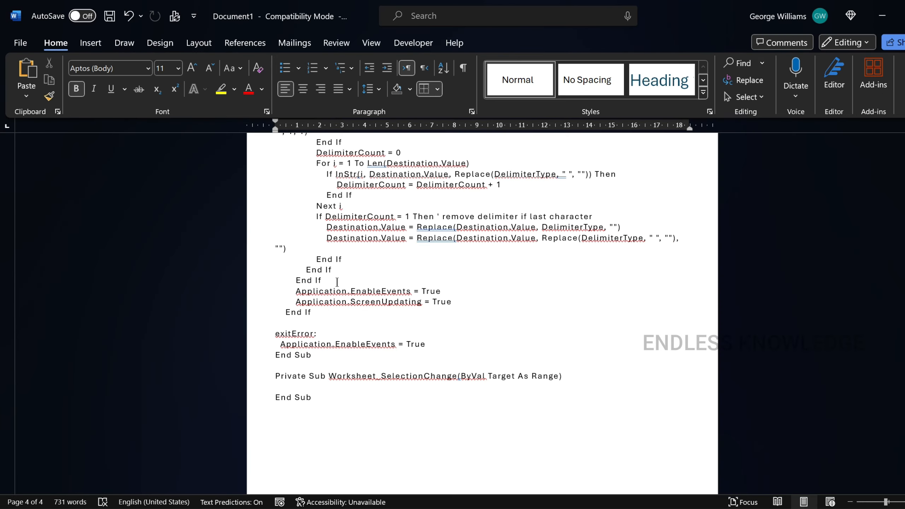
- Review the VBA code versions in the Word document, from the Allows Item Removal section back to the Allows Repetitions section
scroll(262, 295, up, 10)
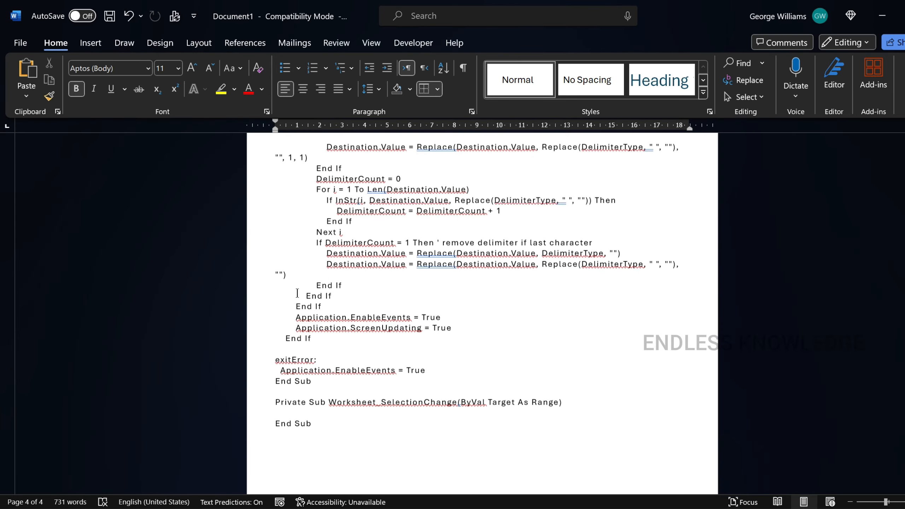
scroll(262, 295, up, 8)
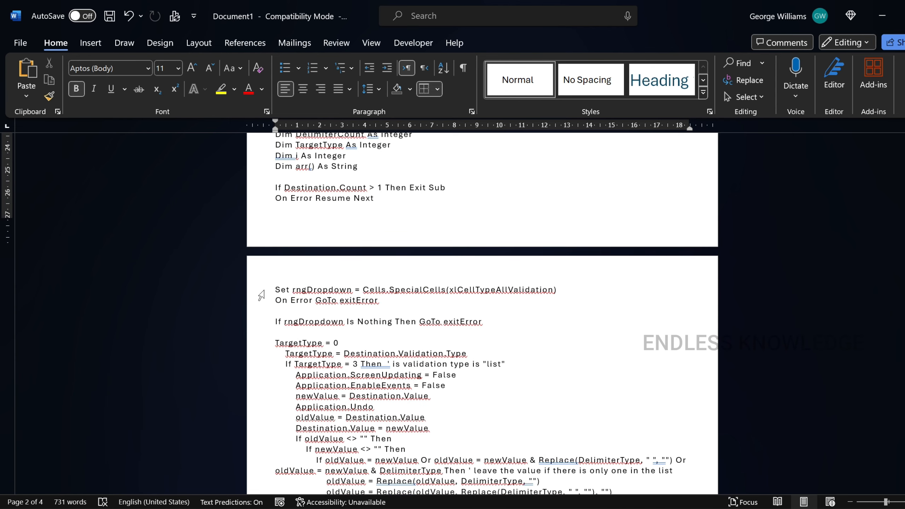
scroll(261, 295, up, 7)
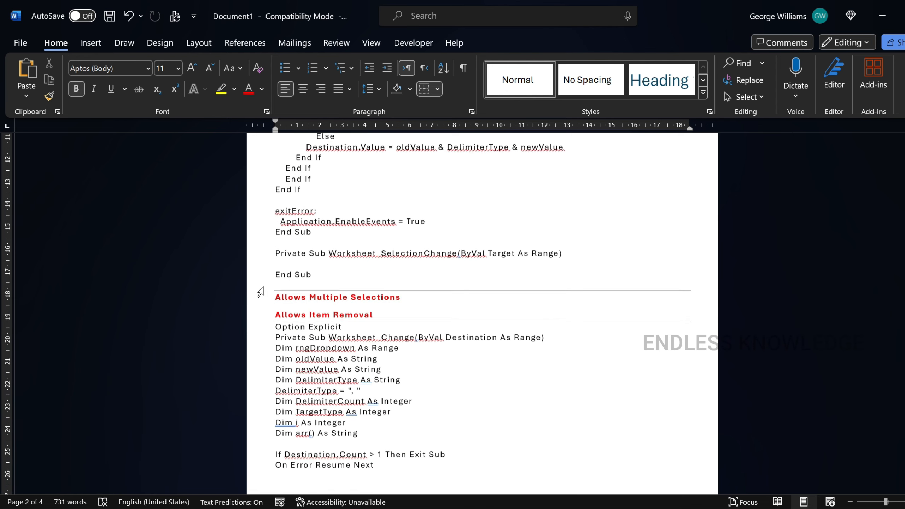
drag(255, 316, 255, 332)
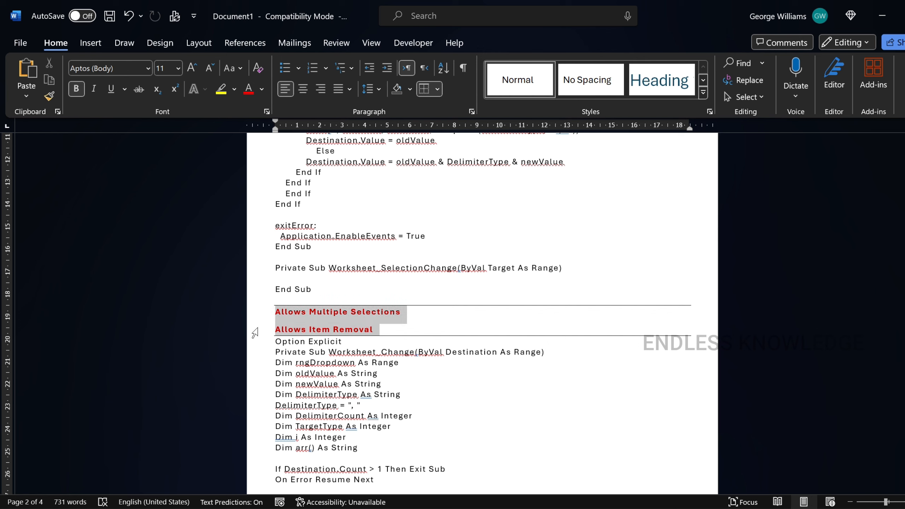
right_click(342, 363)
right_click(358, 237)
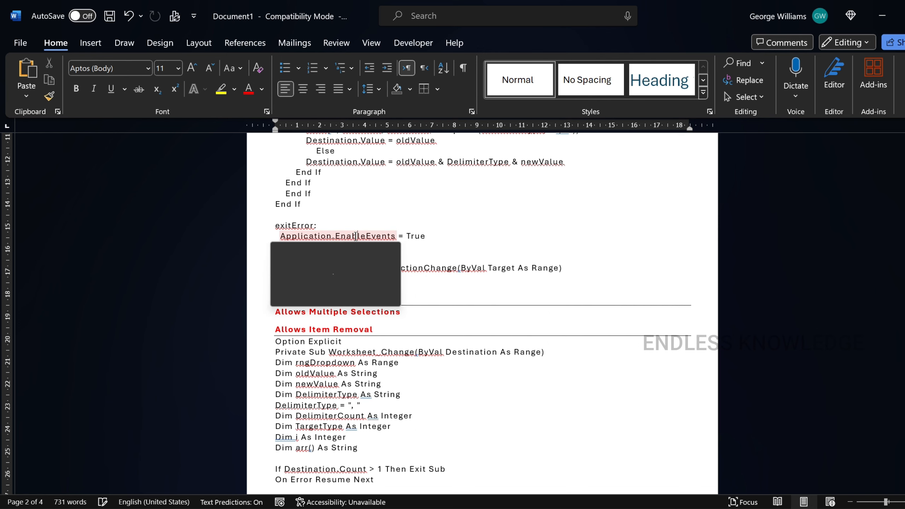
click(505, 254)
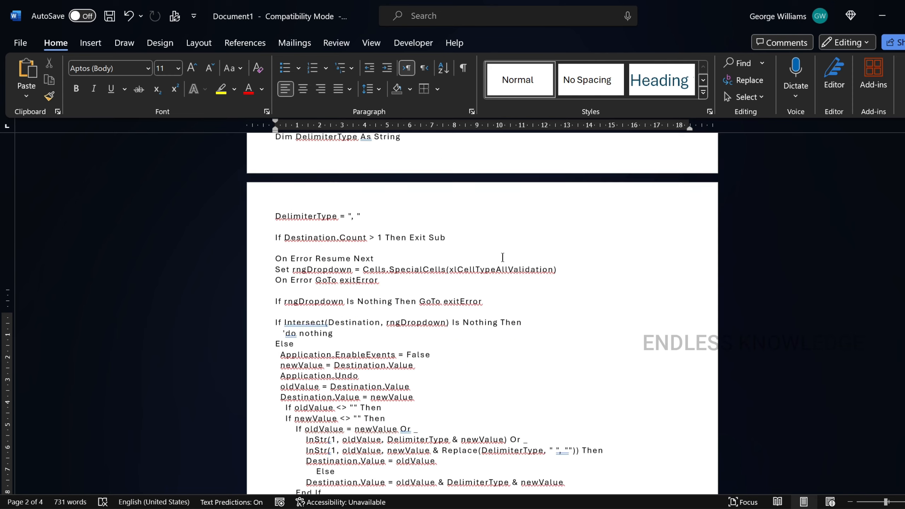
scroll(503, 257, up, 7)
scroll(503, 257, up, 4)
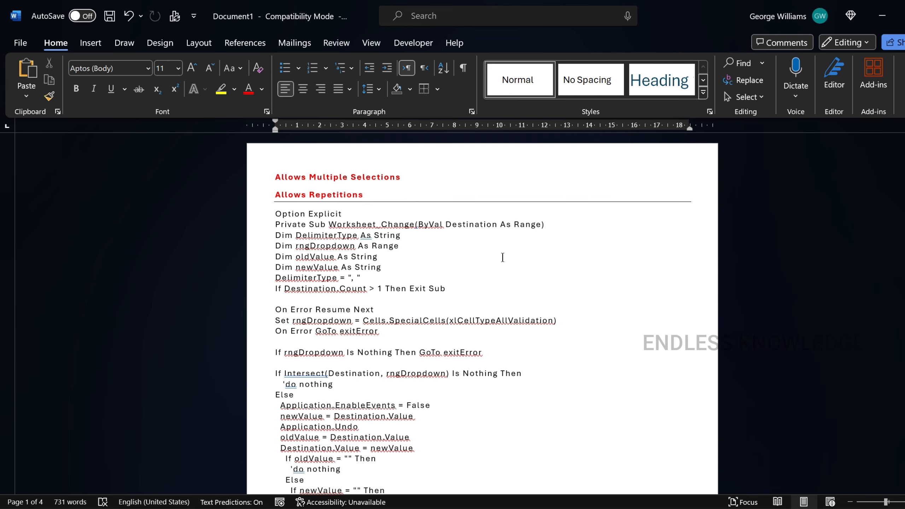